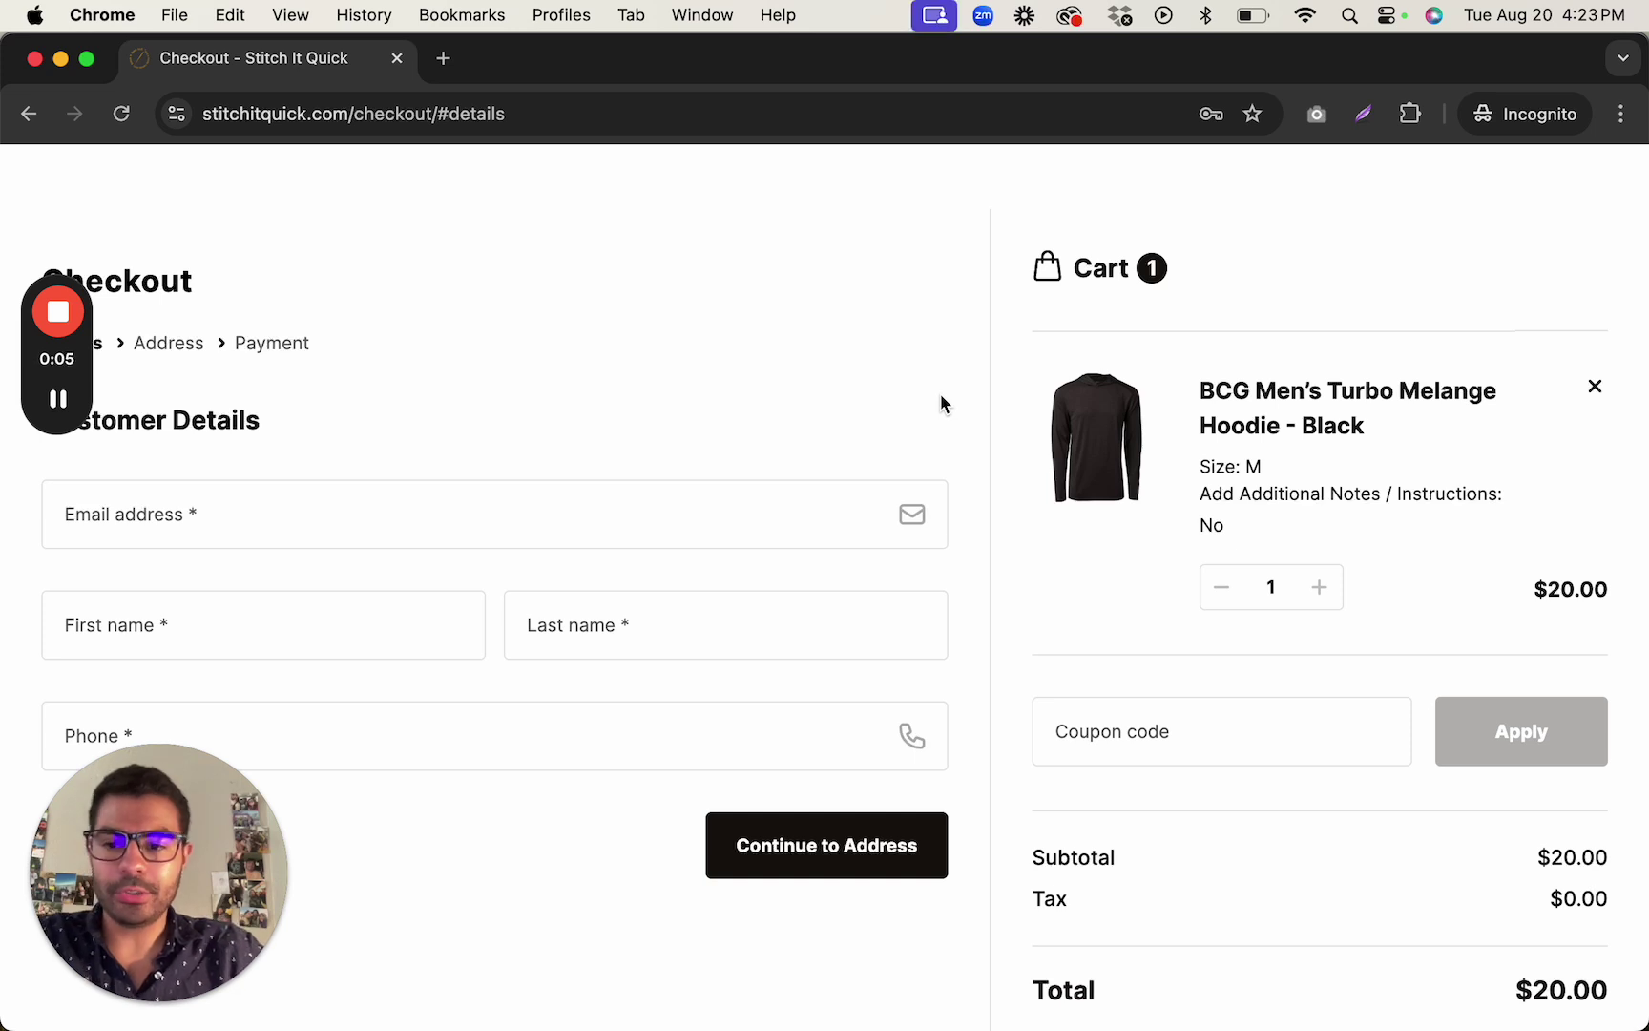
Enter the customer's email address in the checkout details, correcting the domain ending.
{"action": "left_click", "coordinate": [349, 485]}
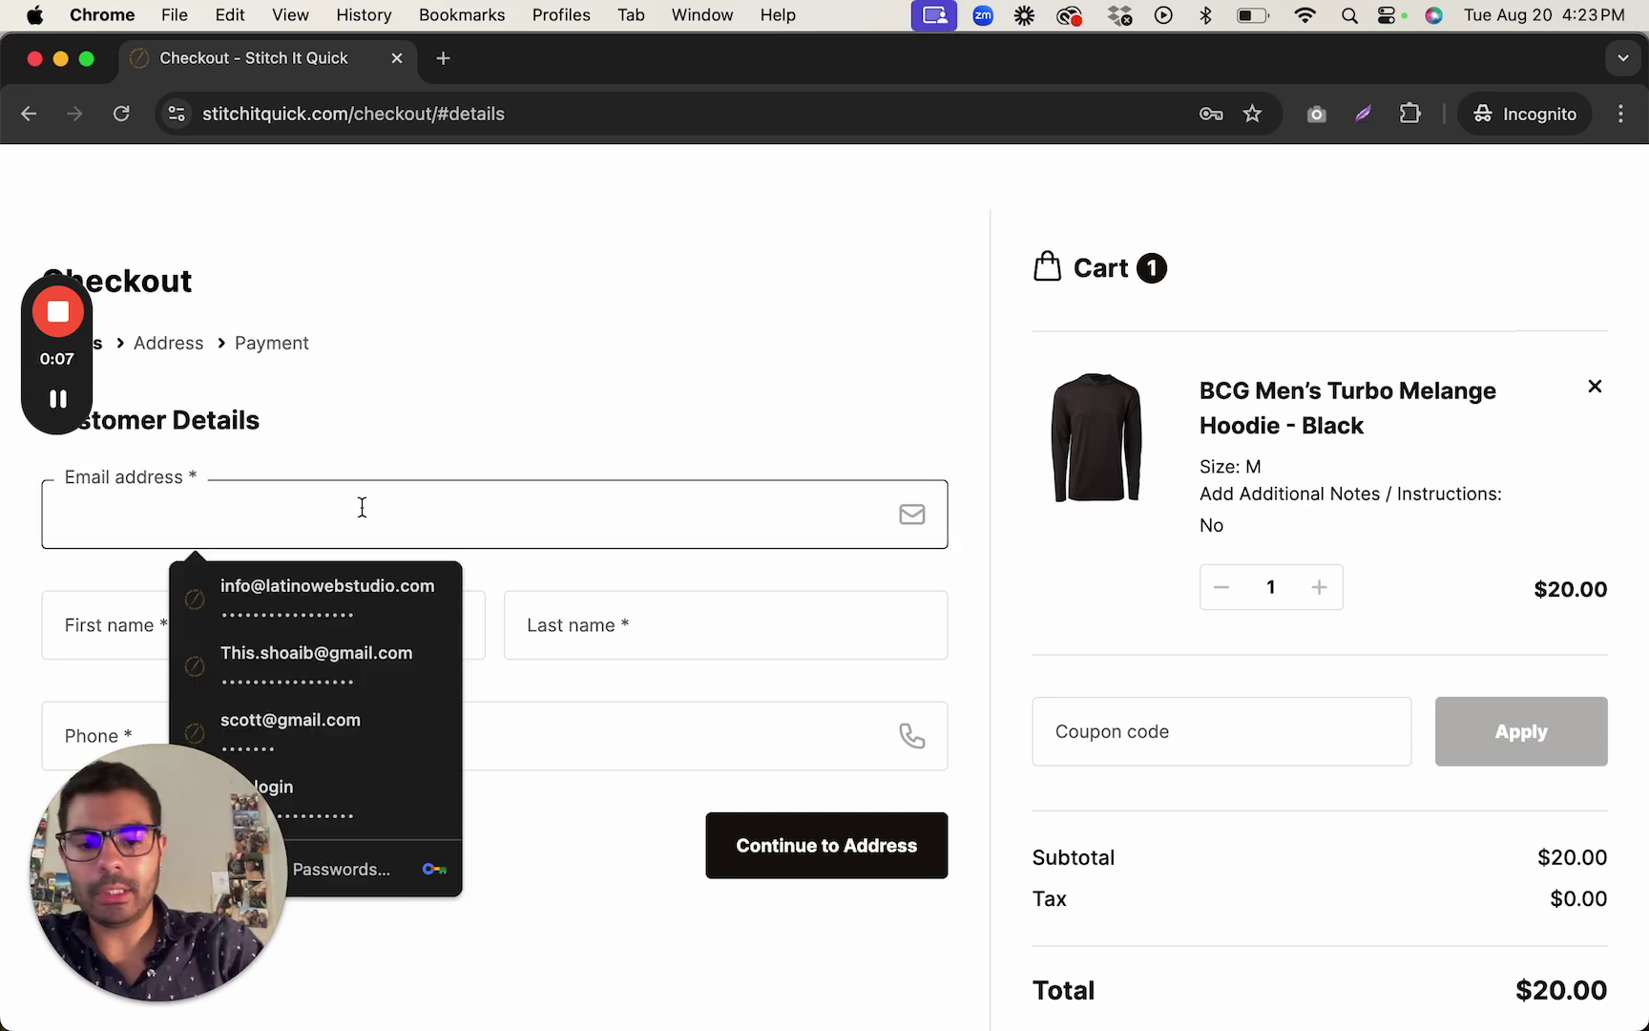
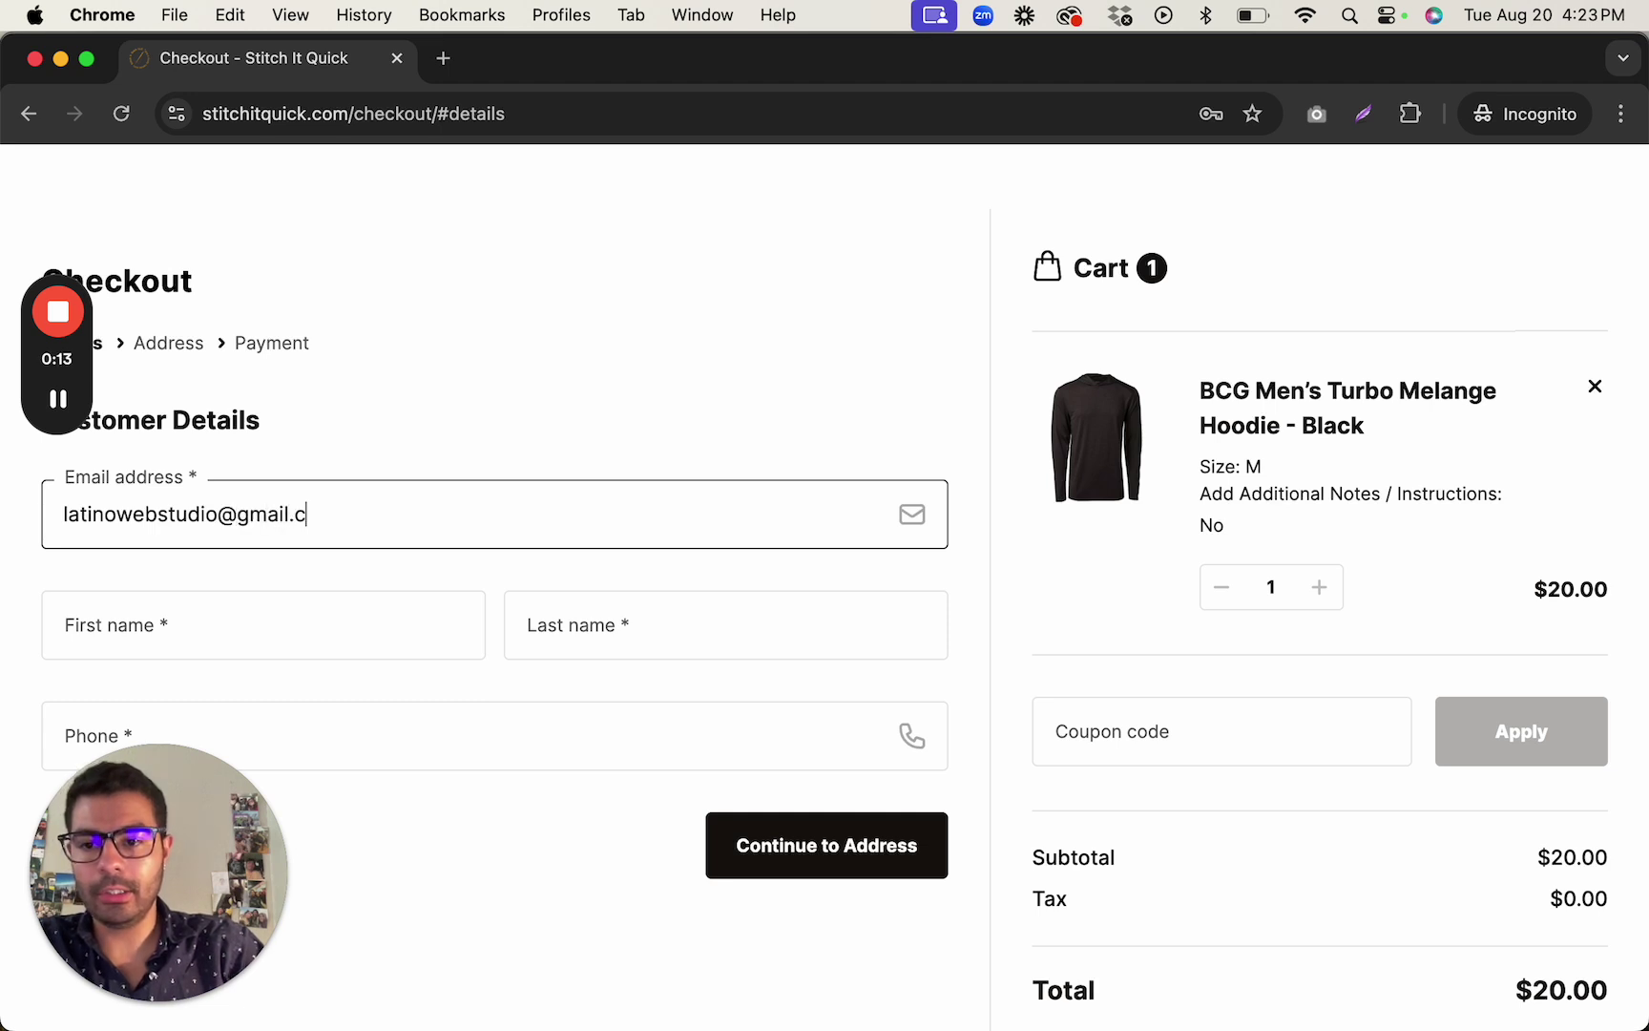
Fill in the customer's first name, last name and phone number.
{"action": "key", "text": "Tab"}
{"action": "key", "text": "Tab"}
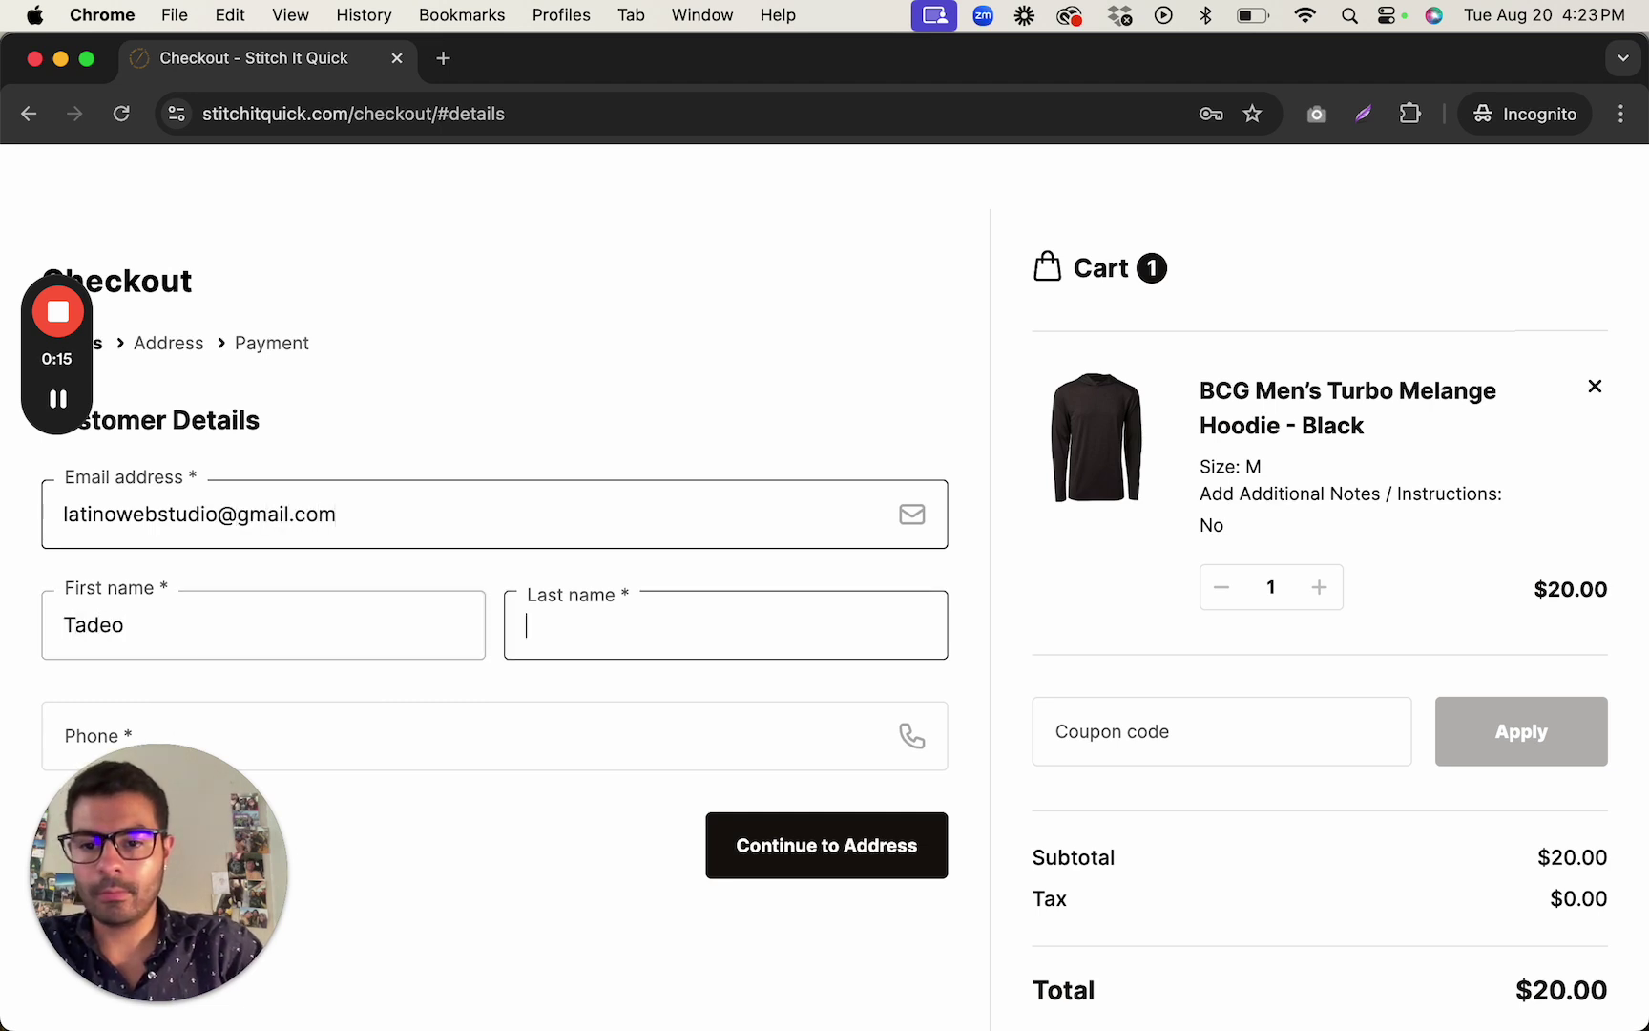
{"action": "key", "text": "Tab"}
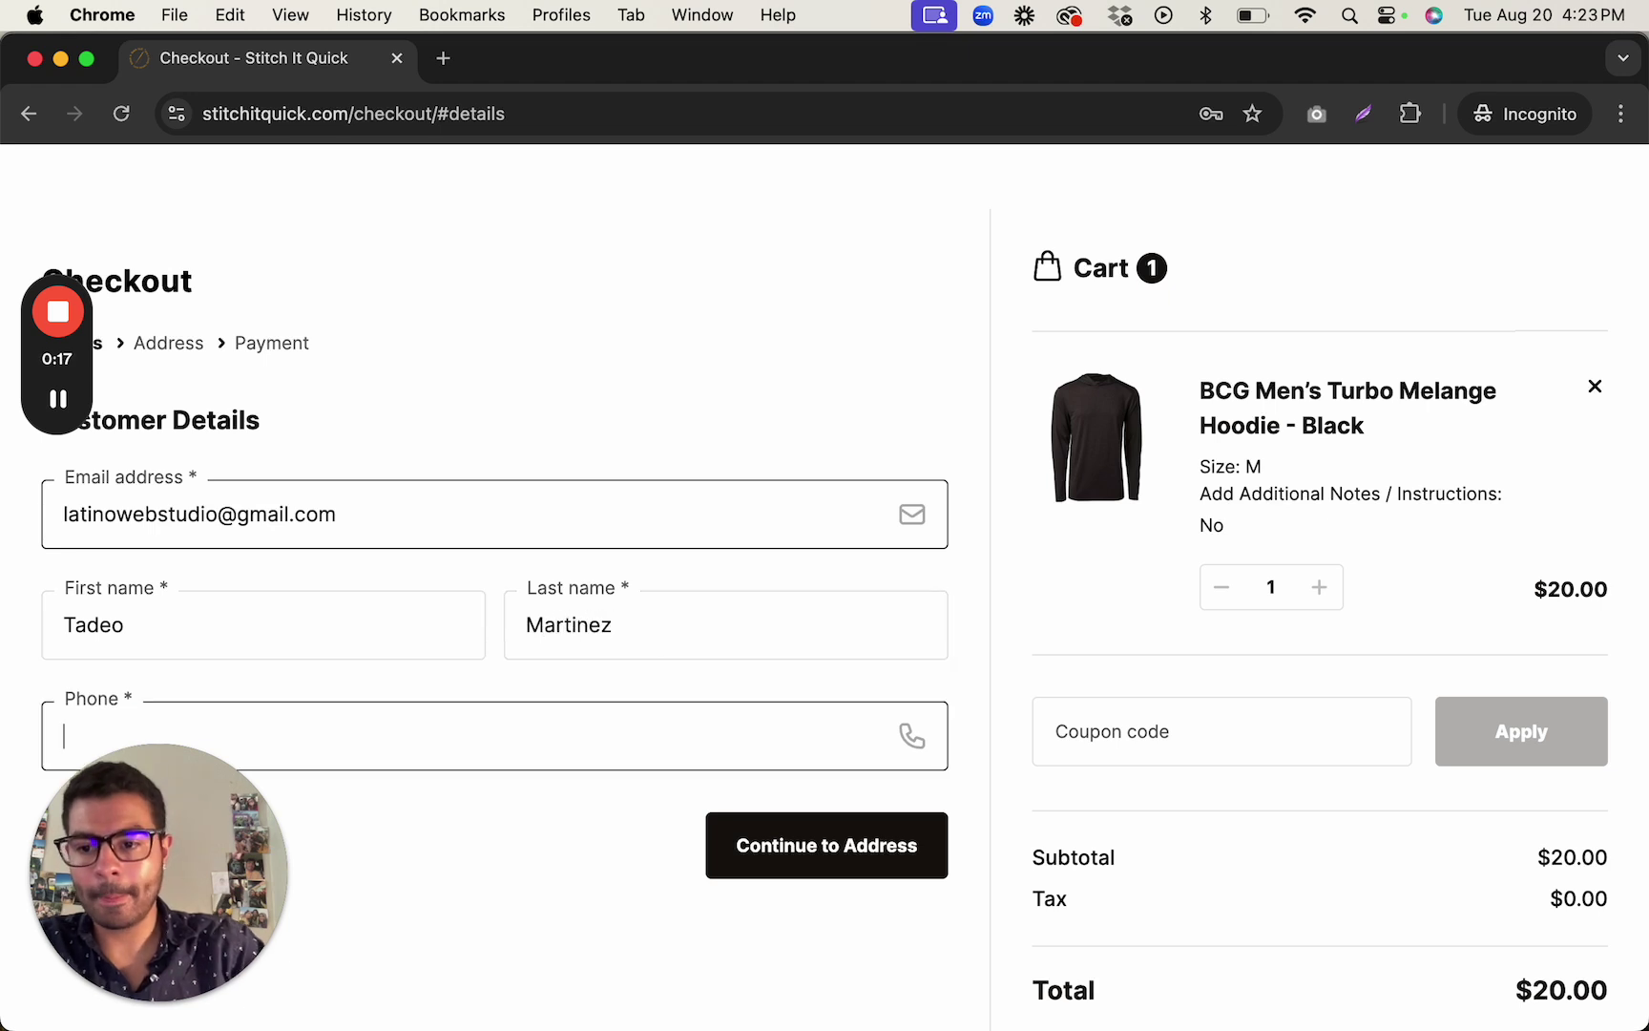
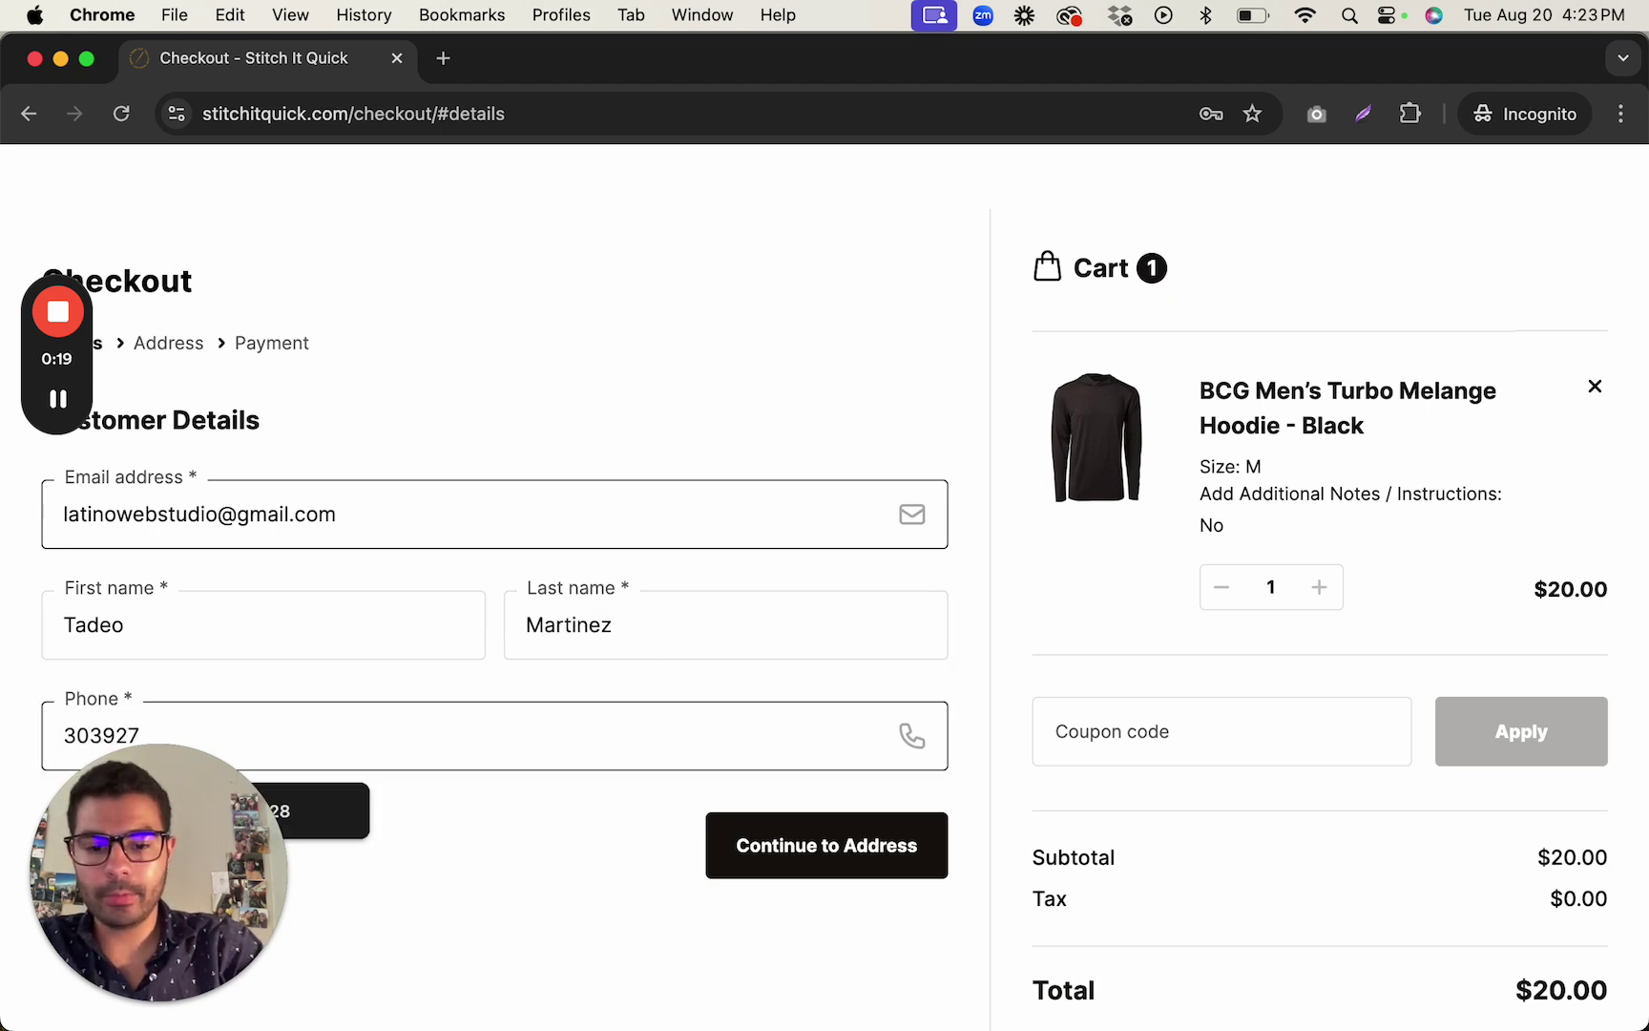
{"action": "scroll", "coordinate": [635, 668], "scroll_direction": "down", "scroll_amount": 3}
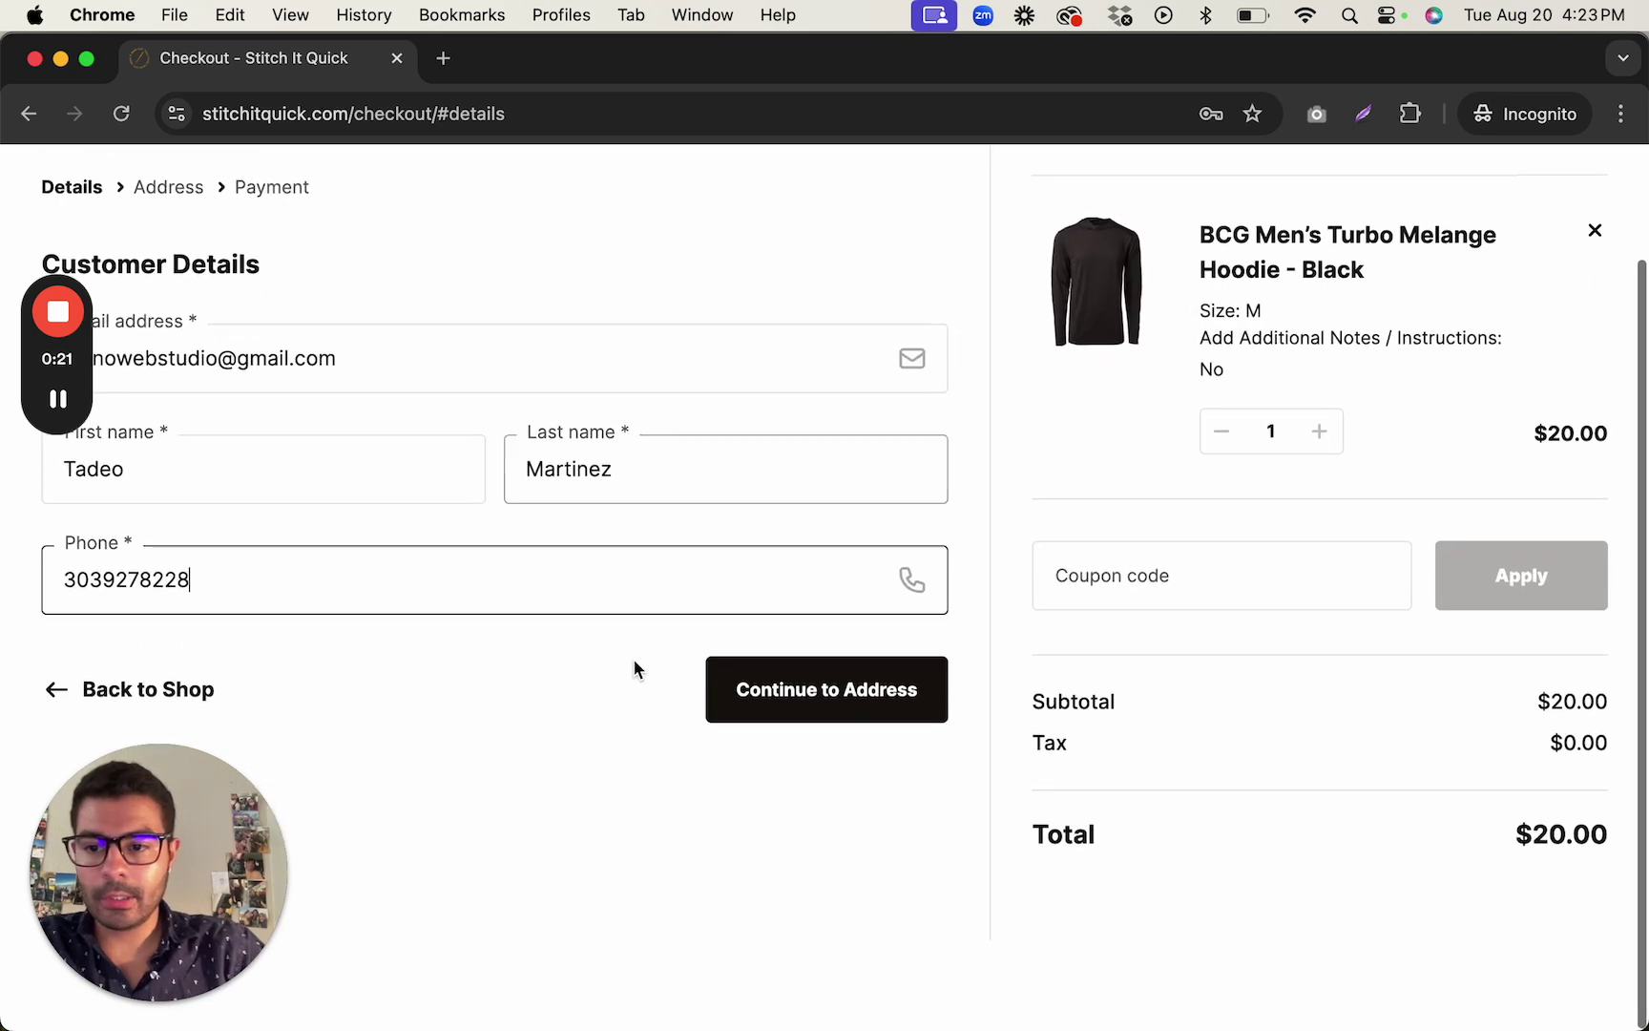
Continue from the details step to the Address step of checkout.
{"action": "scroll", "coordinate": [635, 668], "scroll_direction": "up", "scroll_amount": 1}
{"action": "left_click", "coordinate": [834, 718]}
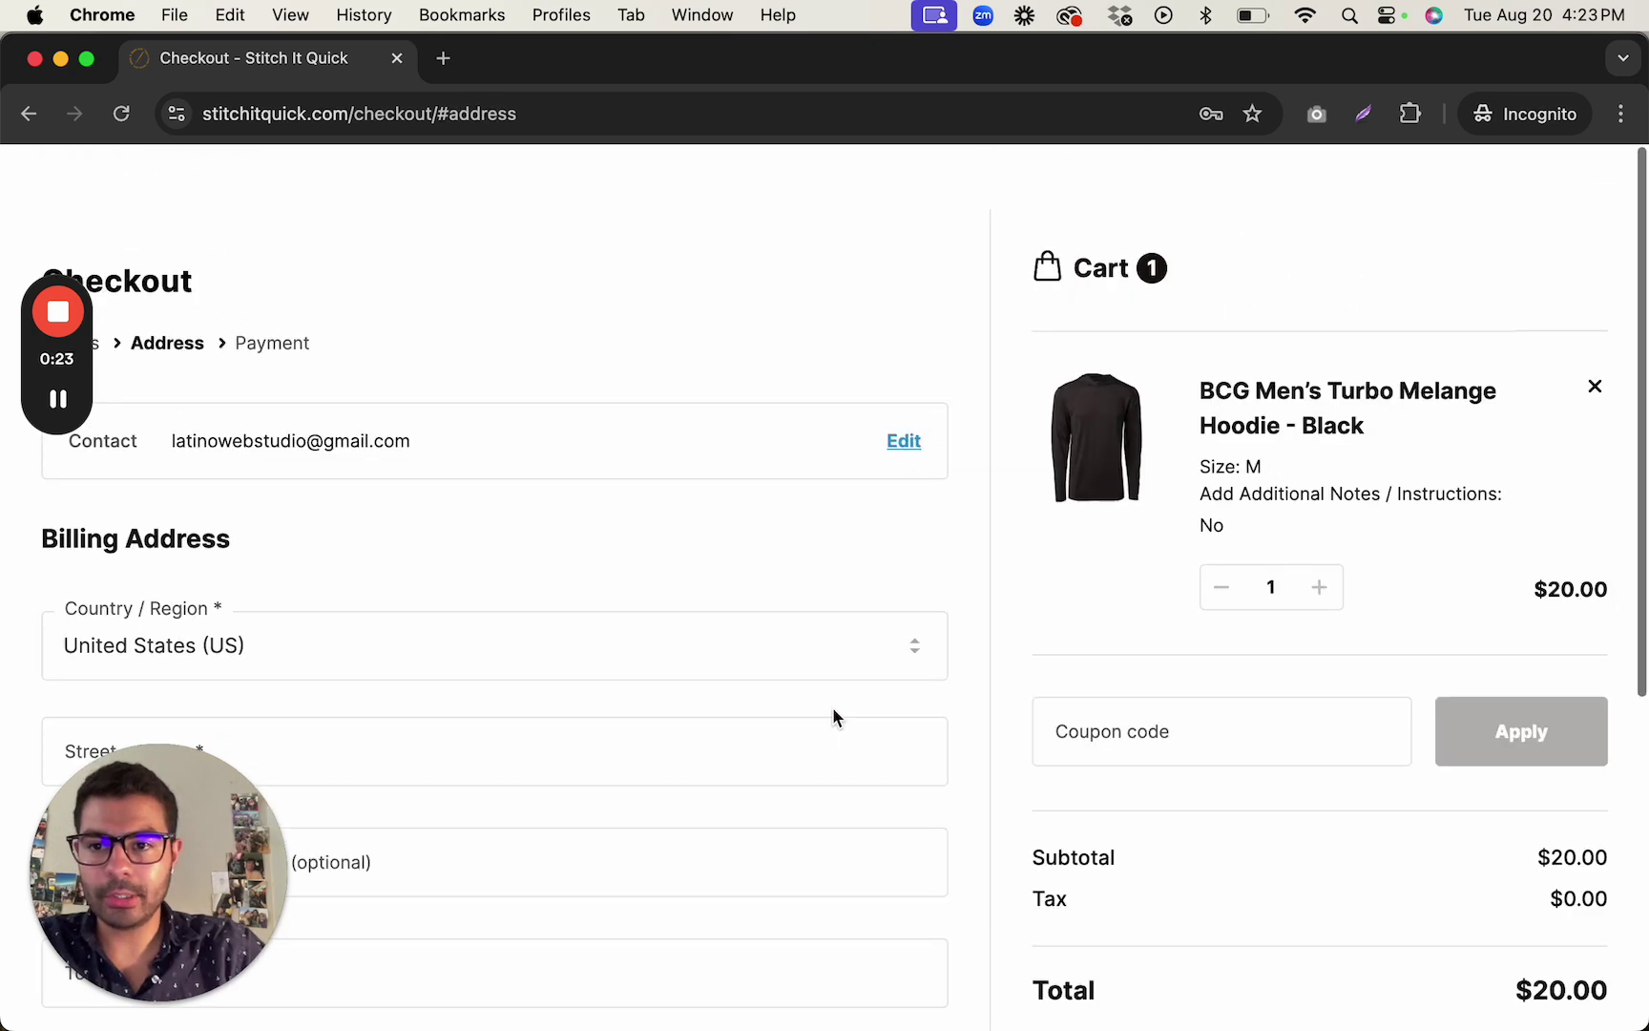
{"action": "scroll", "coordinate": [626, 637], "scroll_direction": "down", "scroll_amount": 5}
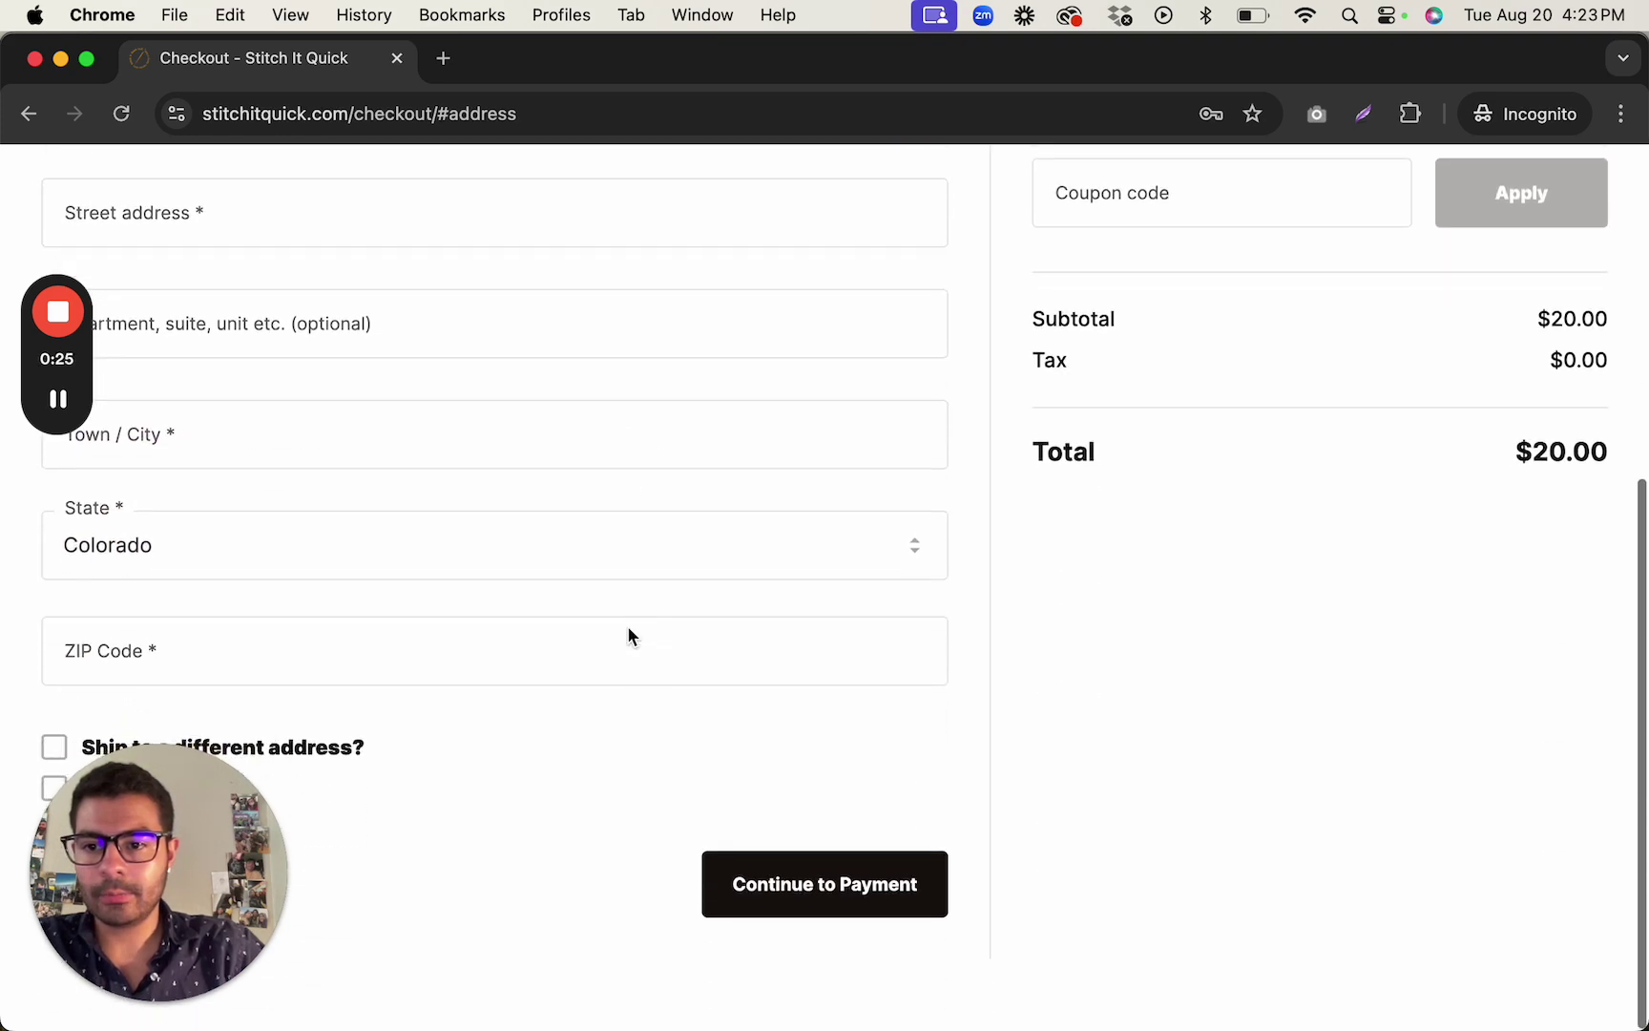
{"action": "scroll", "coordinate": [629, 630], "scroll_direction": "up", "scroll_amount": 5}
{"action": "scroll", "coordinate": [628, 630], "scroll_direction": "down", "scroll_amount": 2}
{"action": "scroll", "coordinate": [628, 636], "scroll_direction": "up", "scroll_amount": 1}
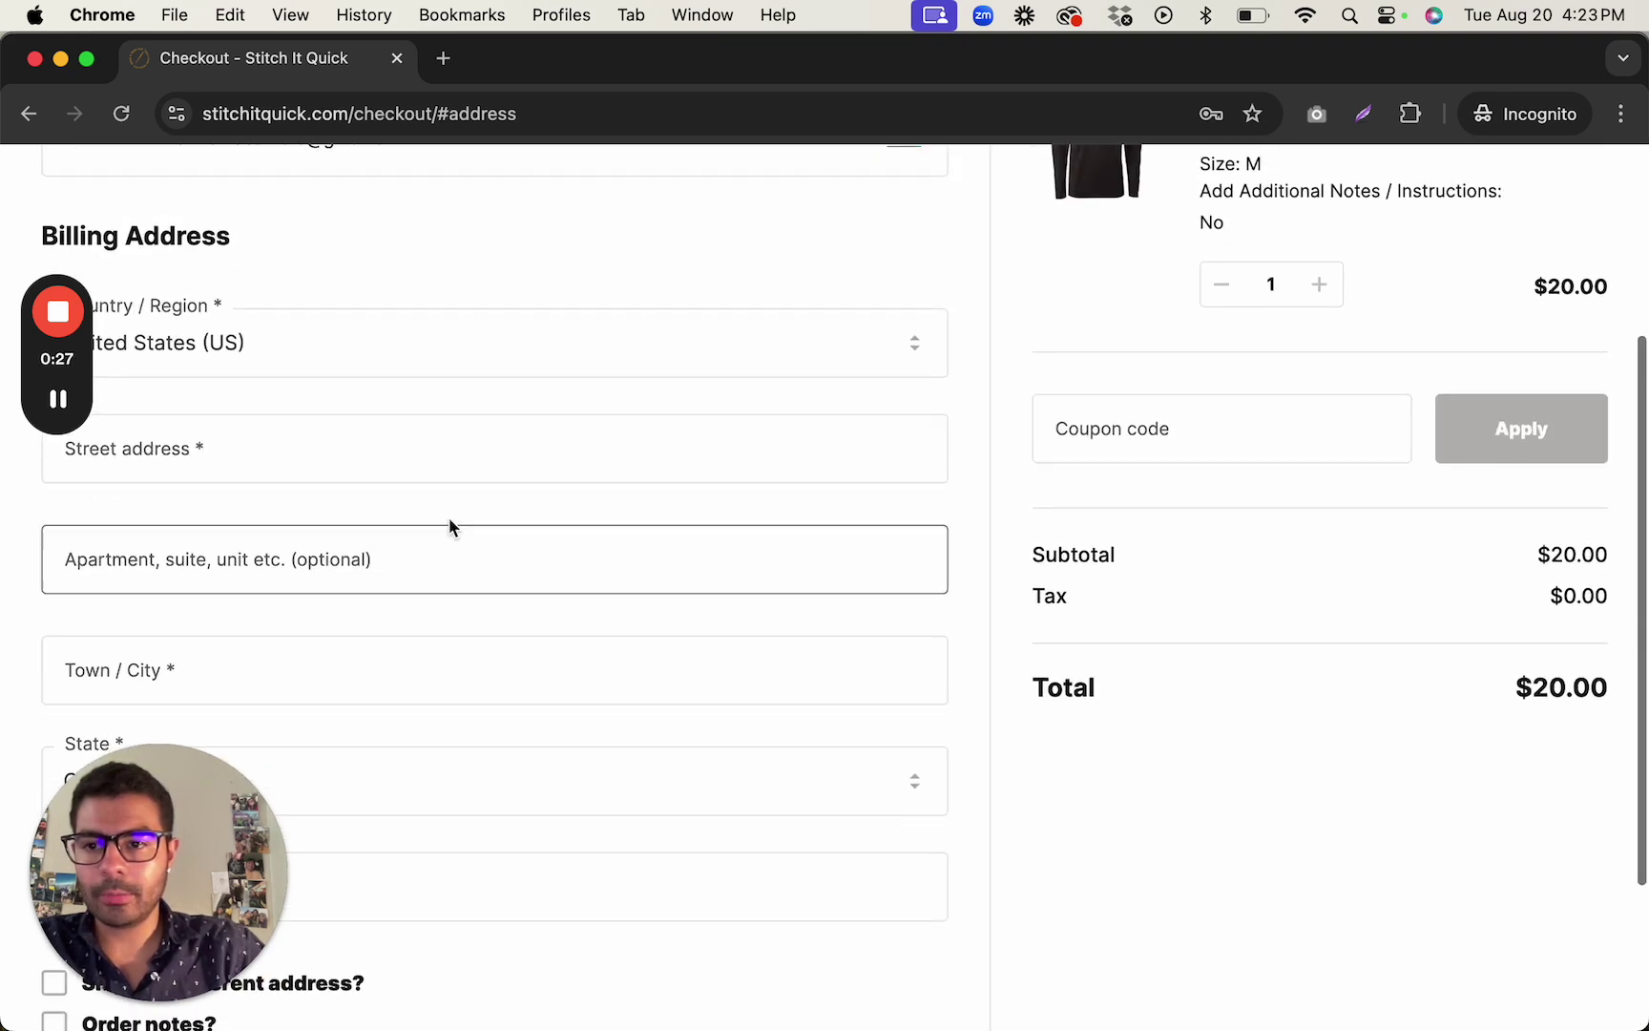
{"action": "scroll", "coordinate": [536, 495], "scroll_direction": "up", "scroll_amount": 4}
{"action": "scroll", "coordinate": [537, 494], "scroll_direction": "down", "scroll_amount": 2}
{"action": "scroll", "coordinate": [537, 495], "scroll_direction": "down", "scroll_amount": 2}
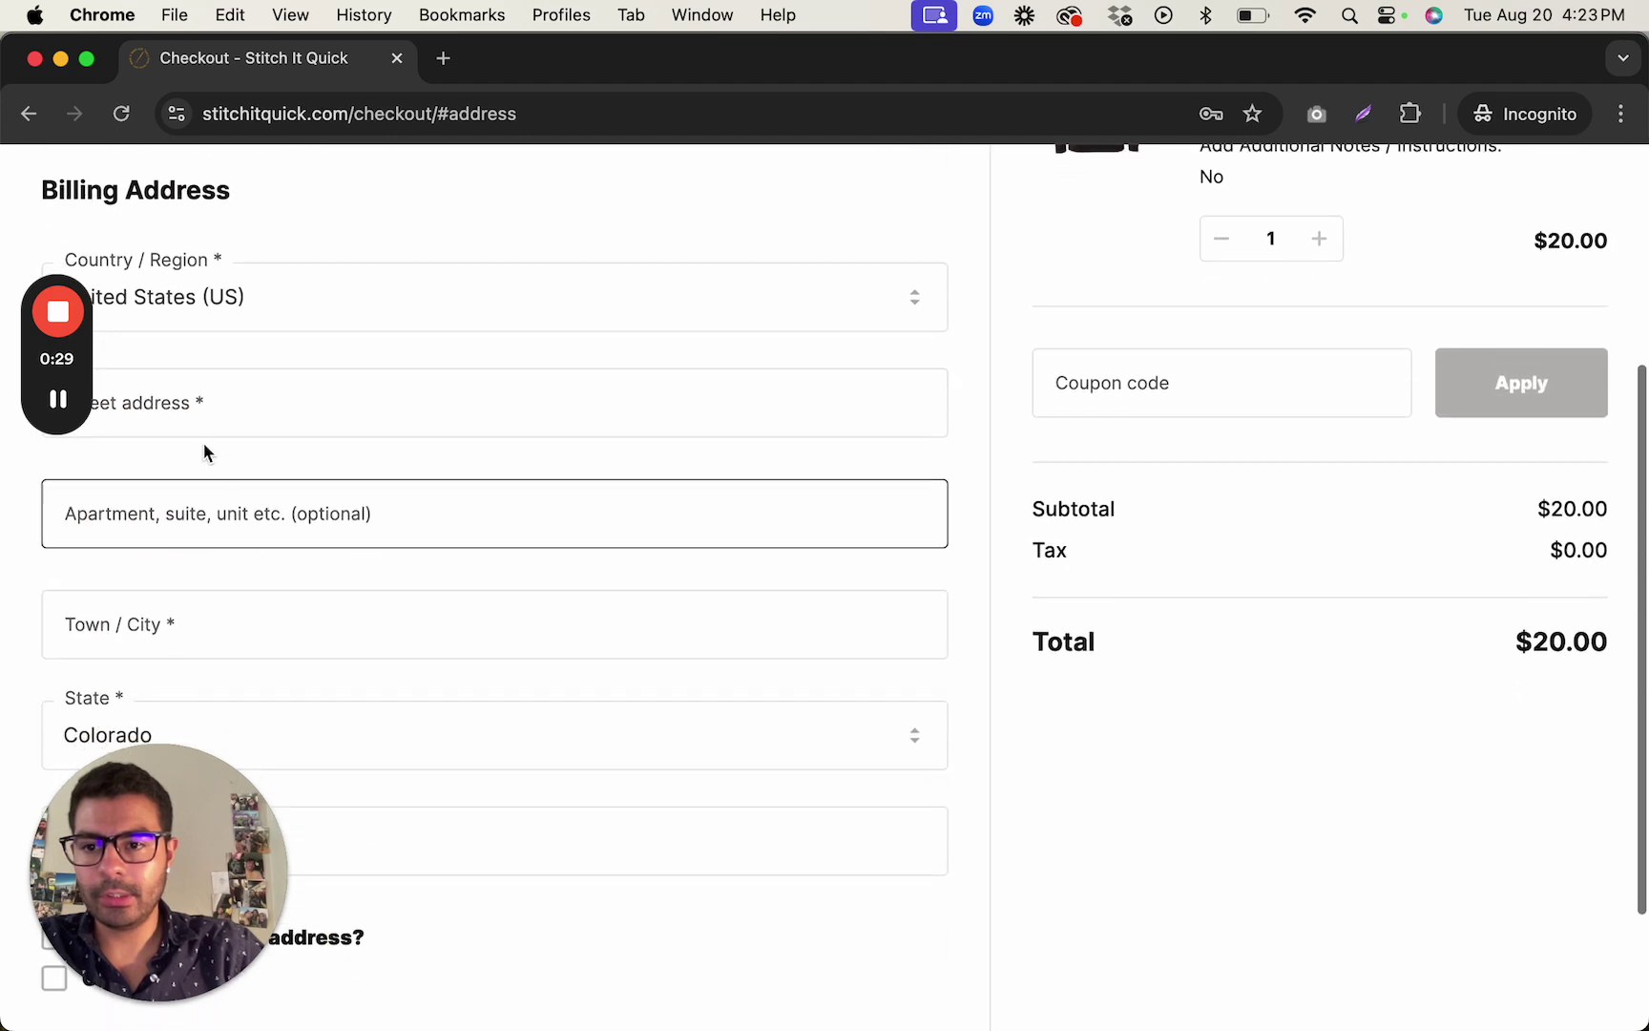
Fill the billing address from the saved autofill suggestion and continue to Payment.
{"action": "left_click", "coordinate": [321, 401]}
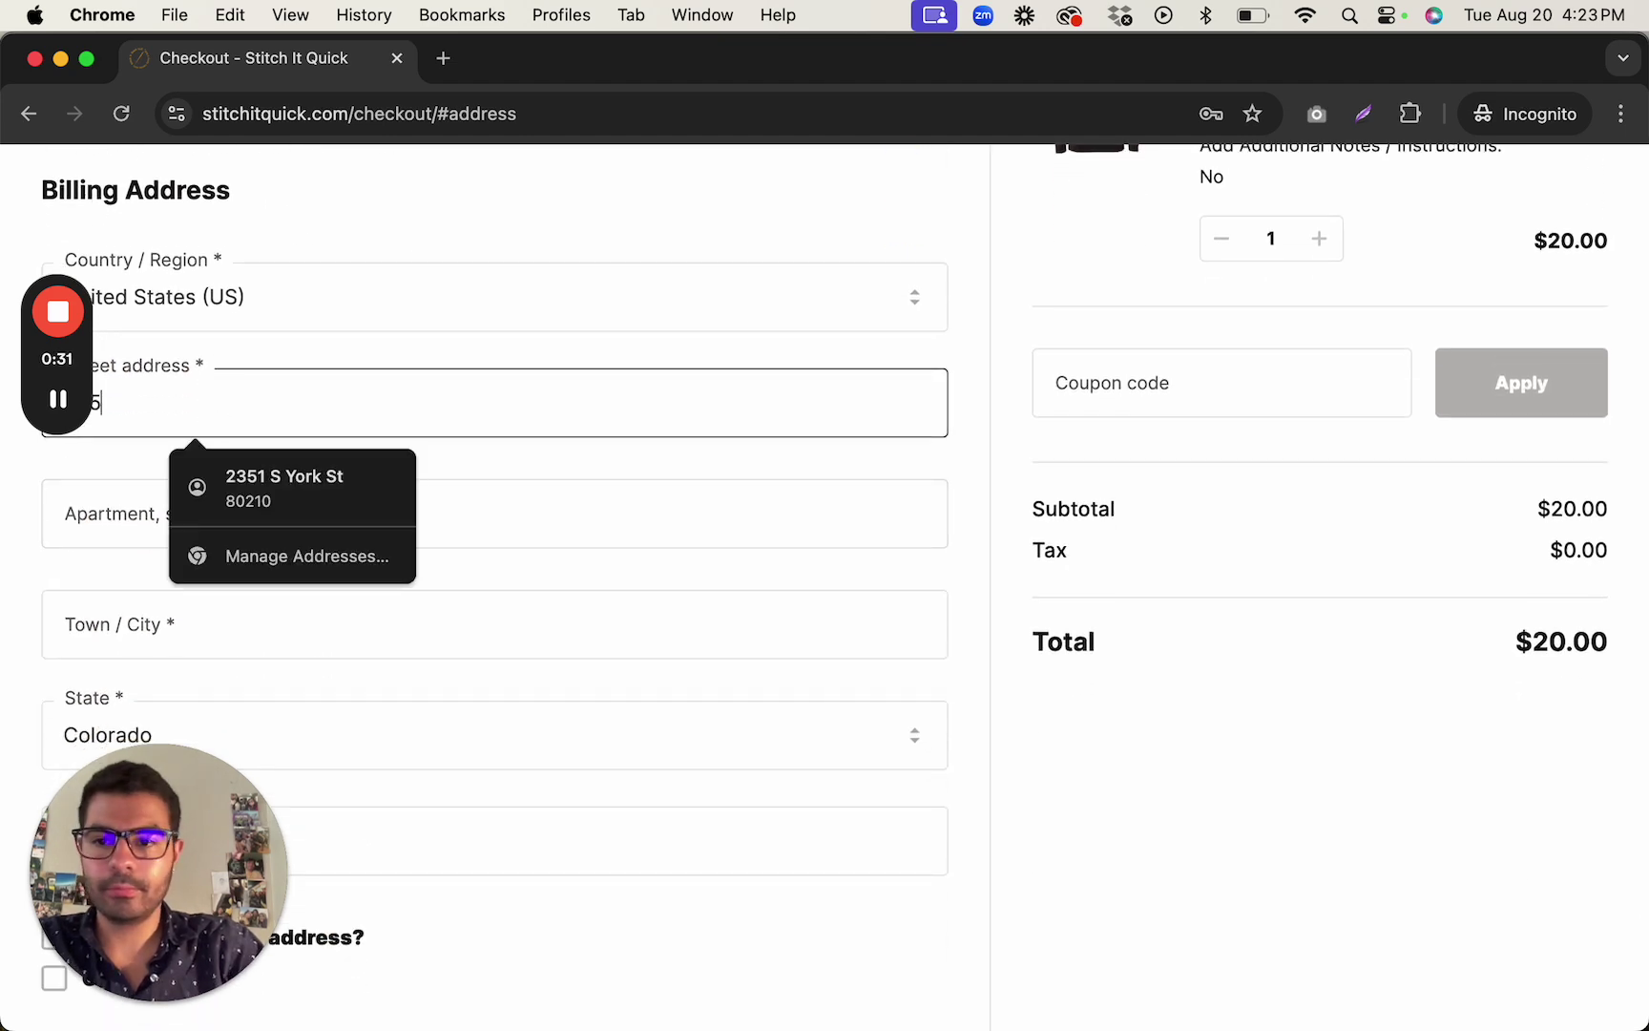
{"action": "left_click", "coordinate": [352, 478]}
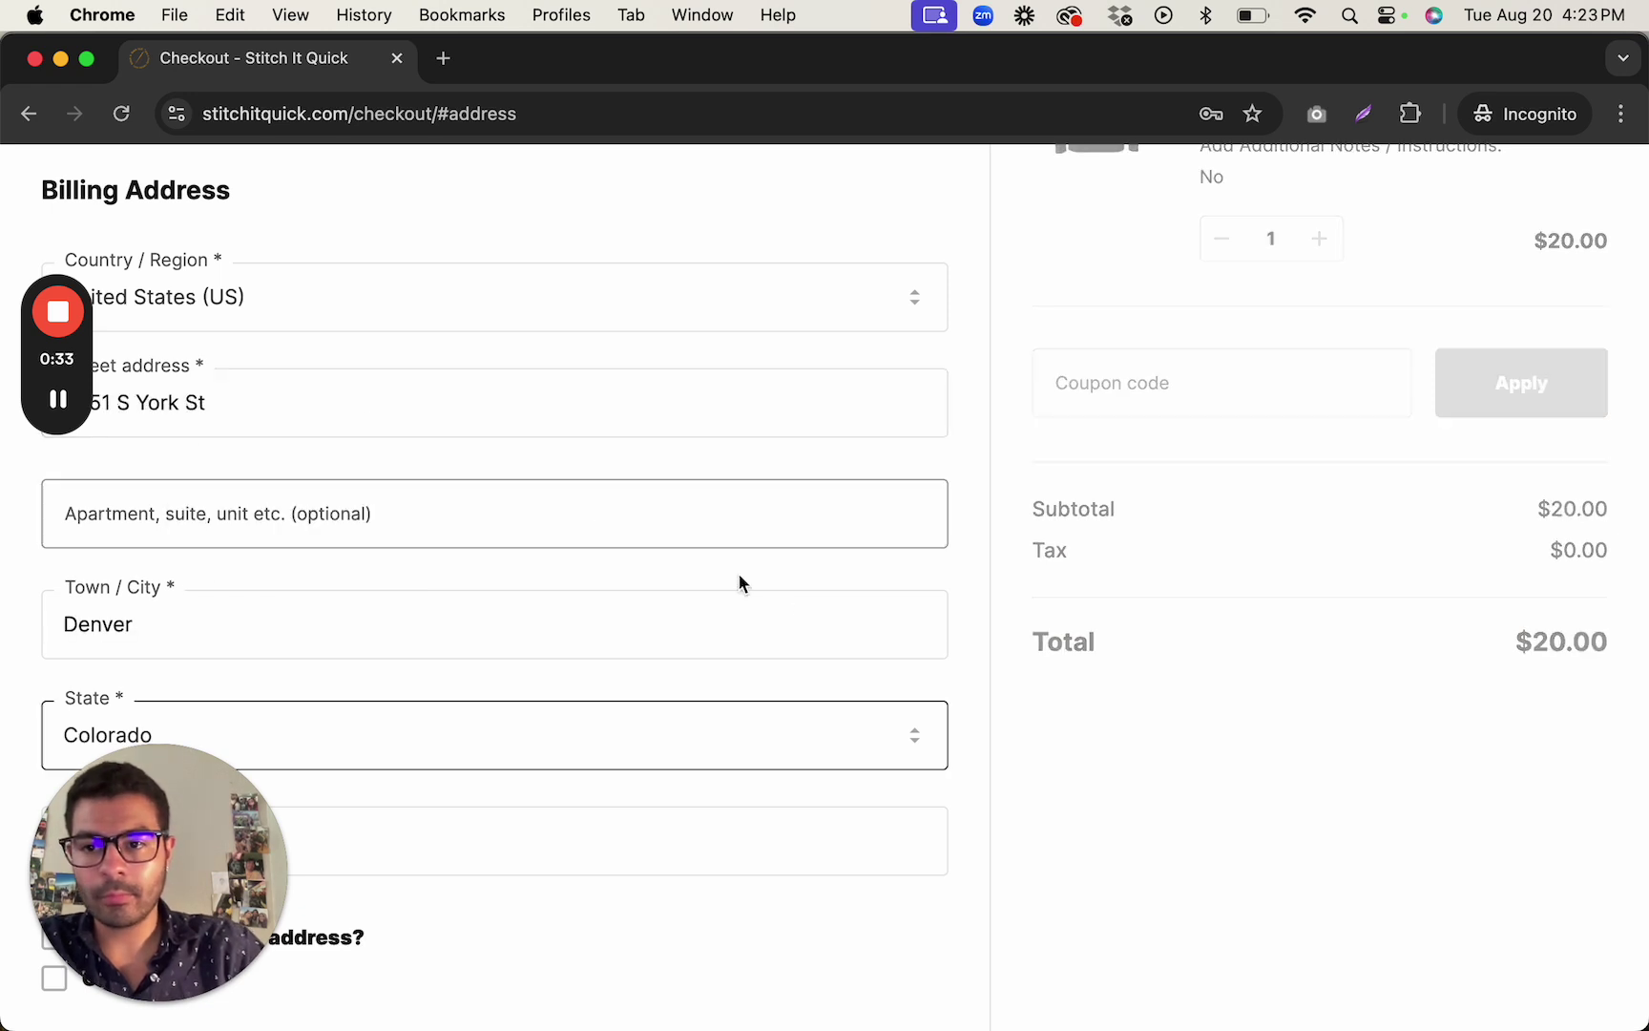
{"action": "scroll", "coordinate": [764, 592], "scroll_direction": "down", "scroll_amount": 2}
{"action": "left_click", "coordinate": [906, 898]}
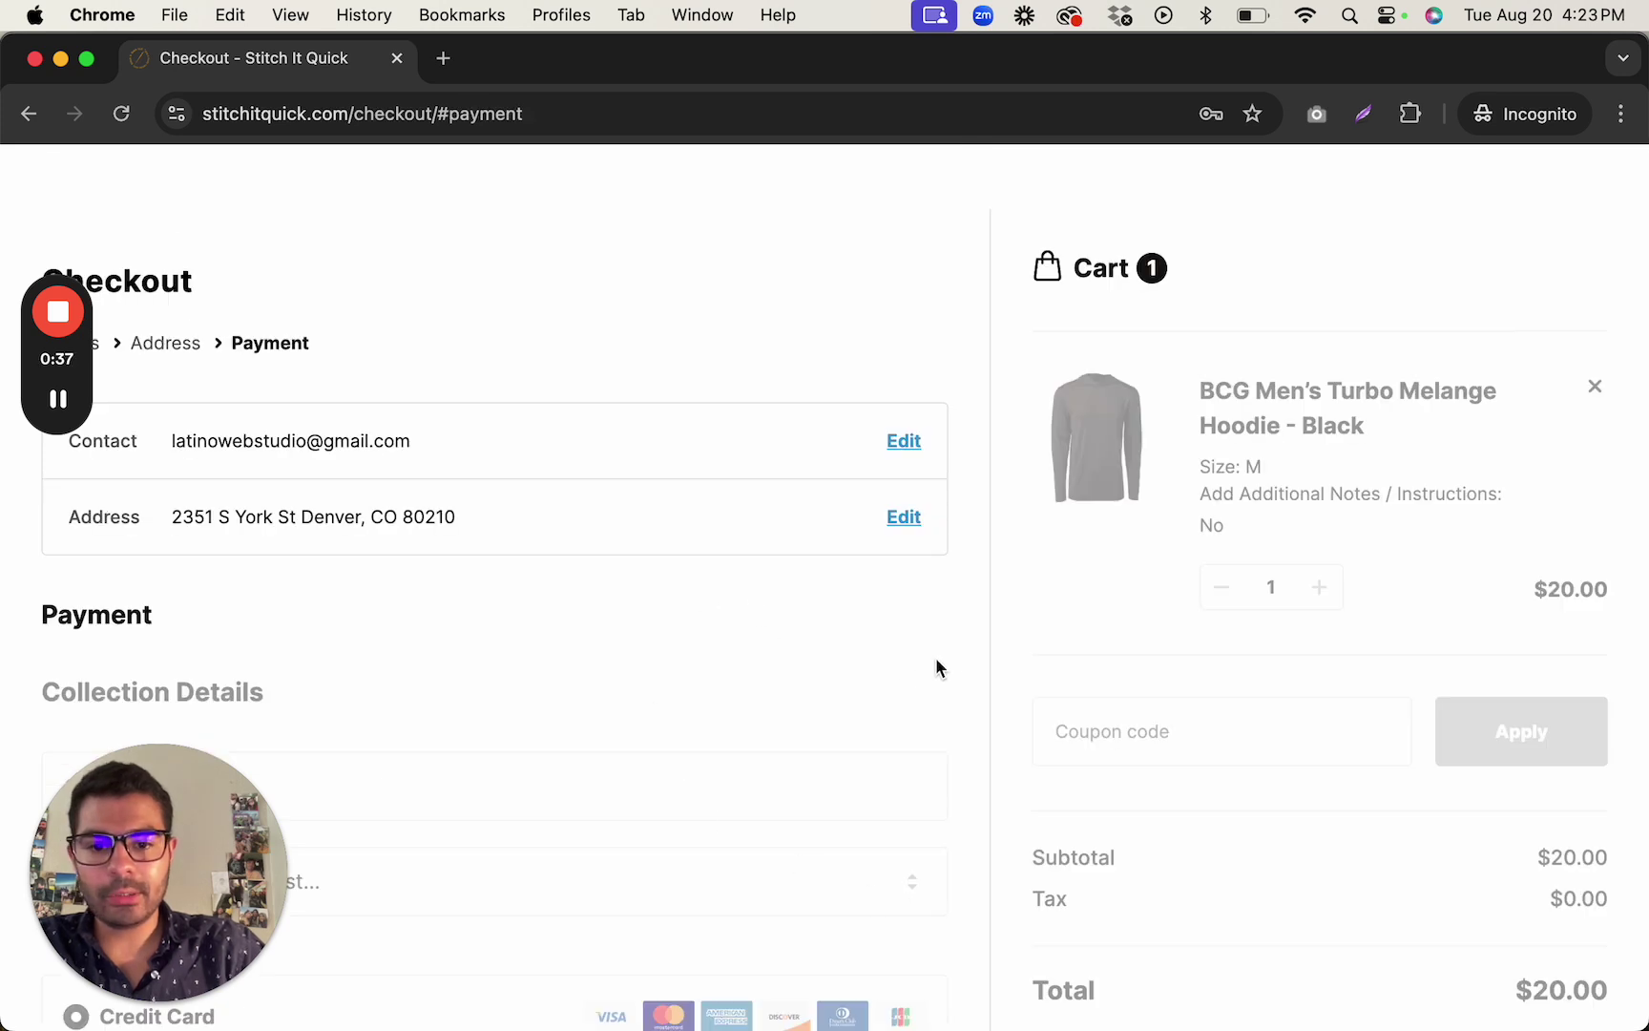
Scroll through the Payment step, then switch to the WordPress admin Dashboard window.
{"action": "scroll", "coordinate": [976, 670], "scroll_direction": "down", "scroll_amount": 8}
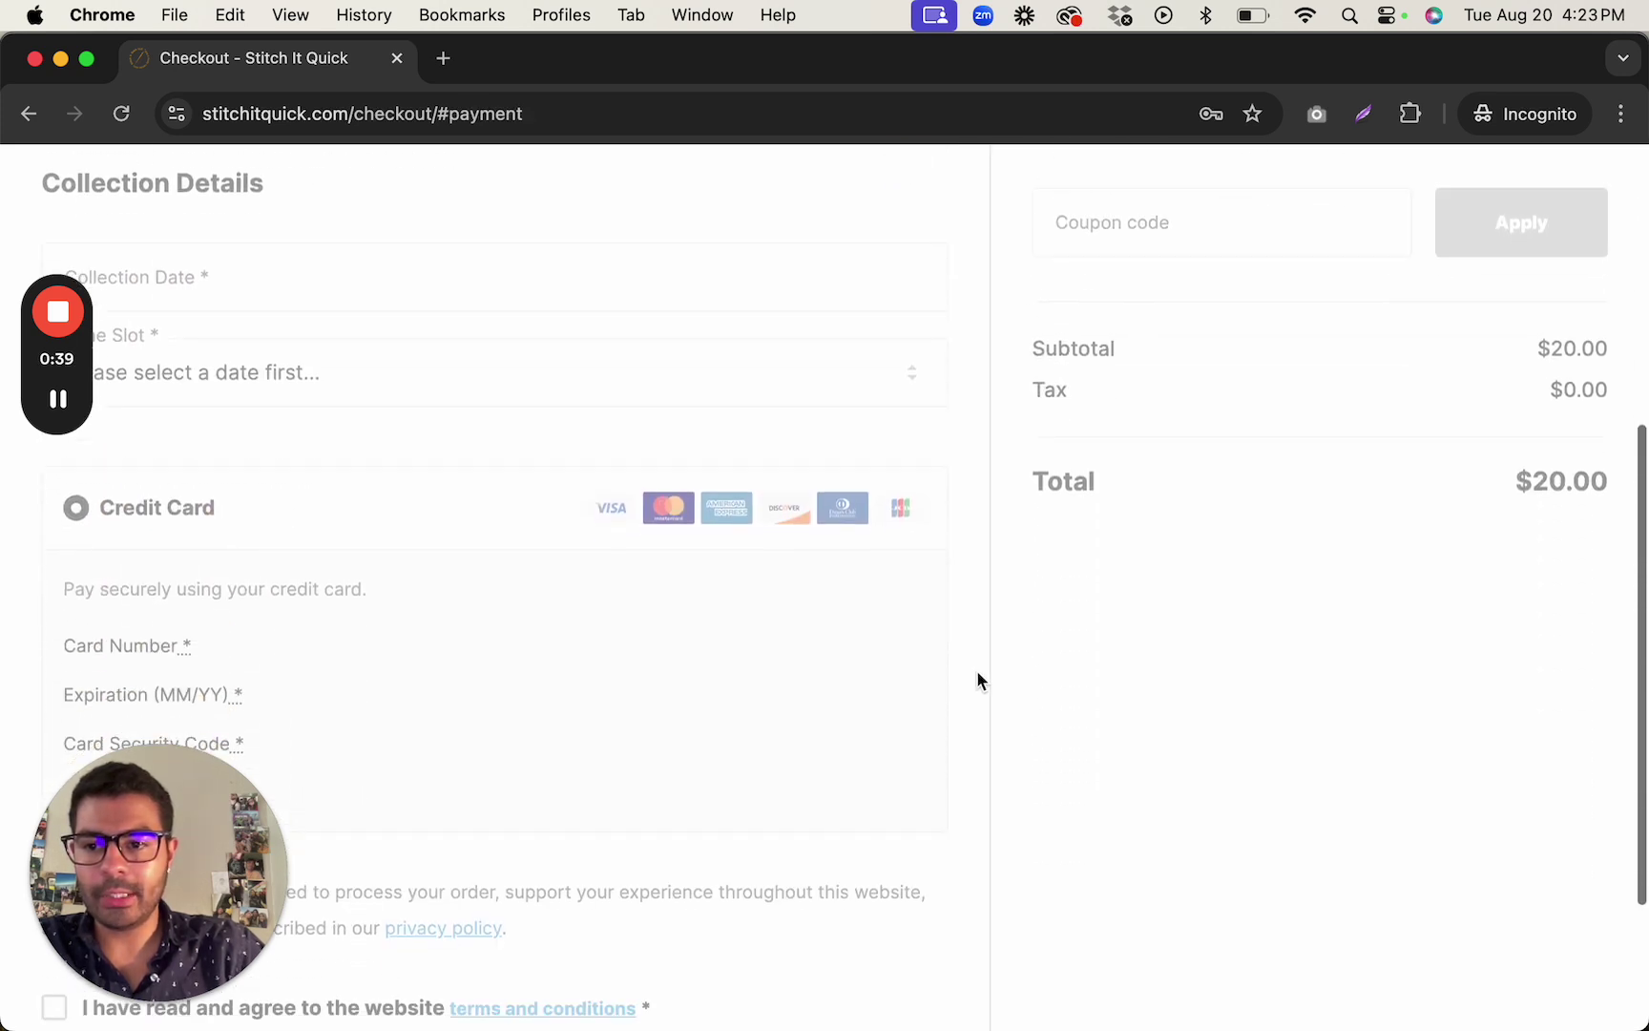
{"action": "scroll", "coordinate": [977, 670], "scroll_direction": "up", "scroll_amount": 8}
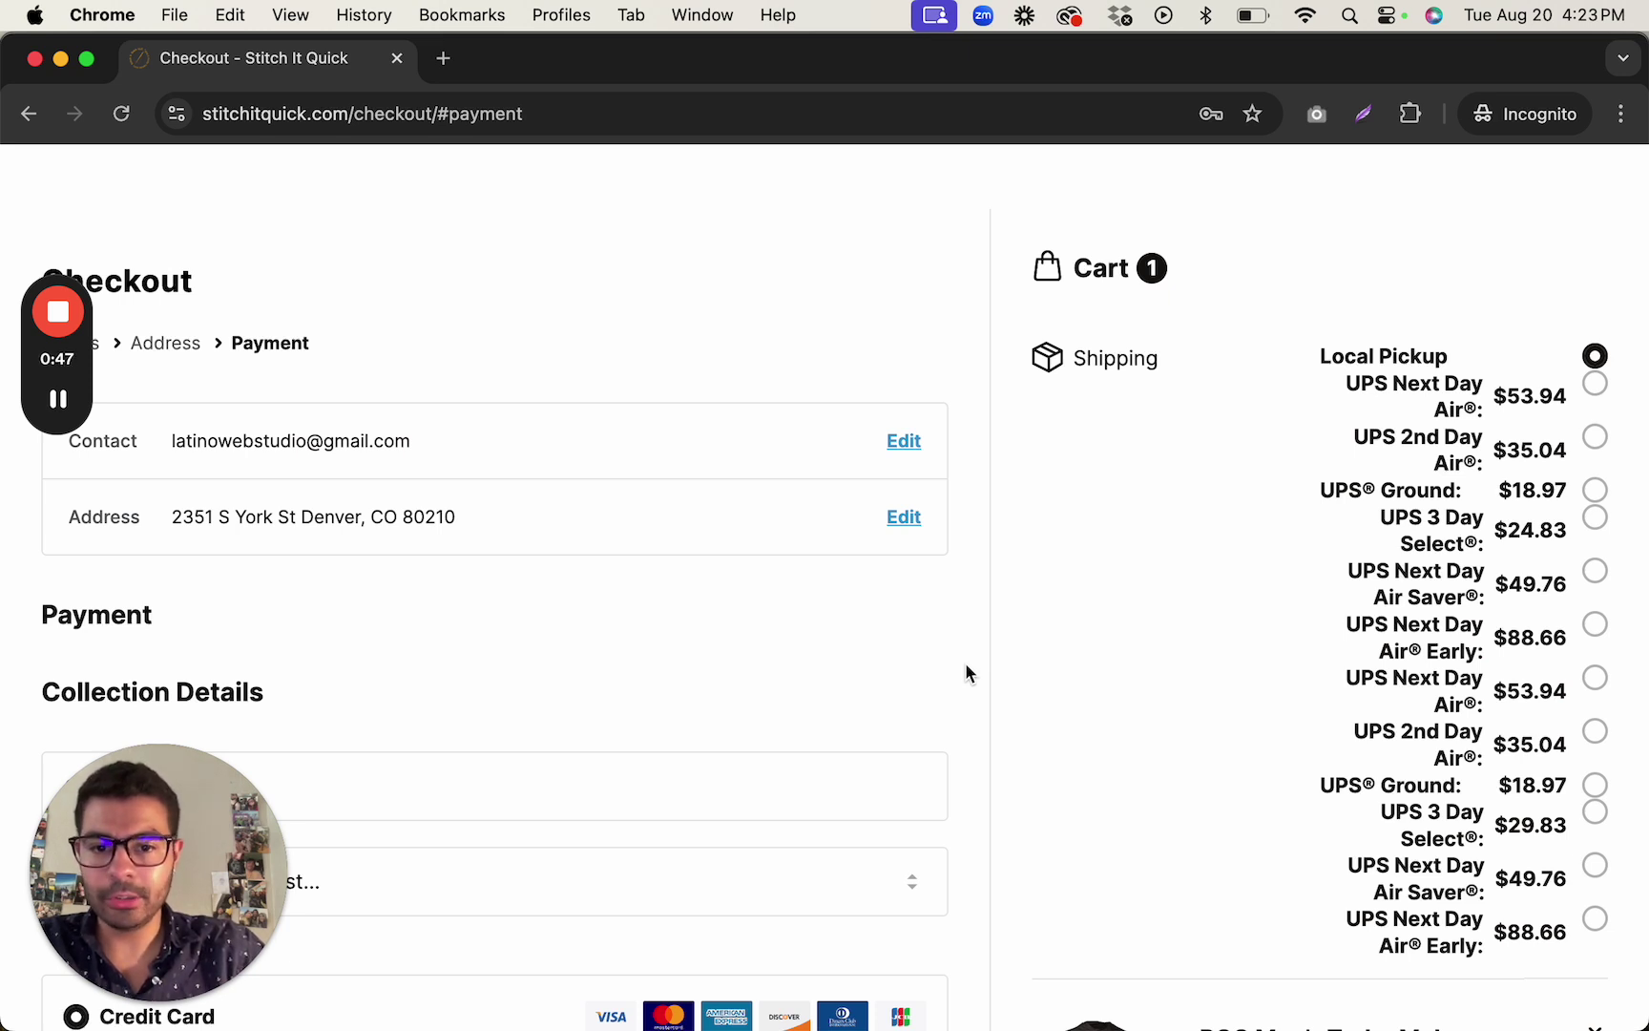
{"action": "key", "text": "super+grave"}
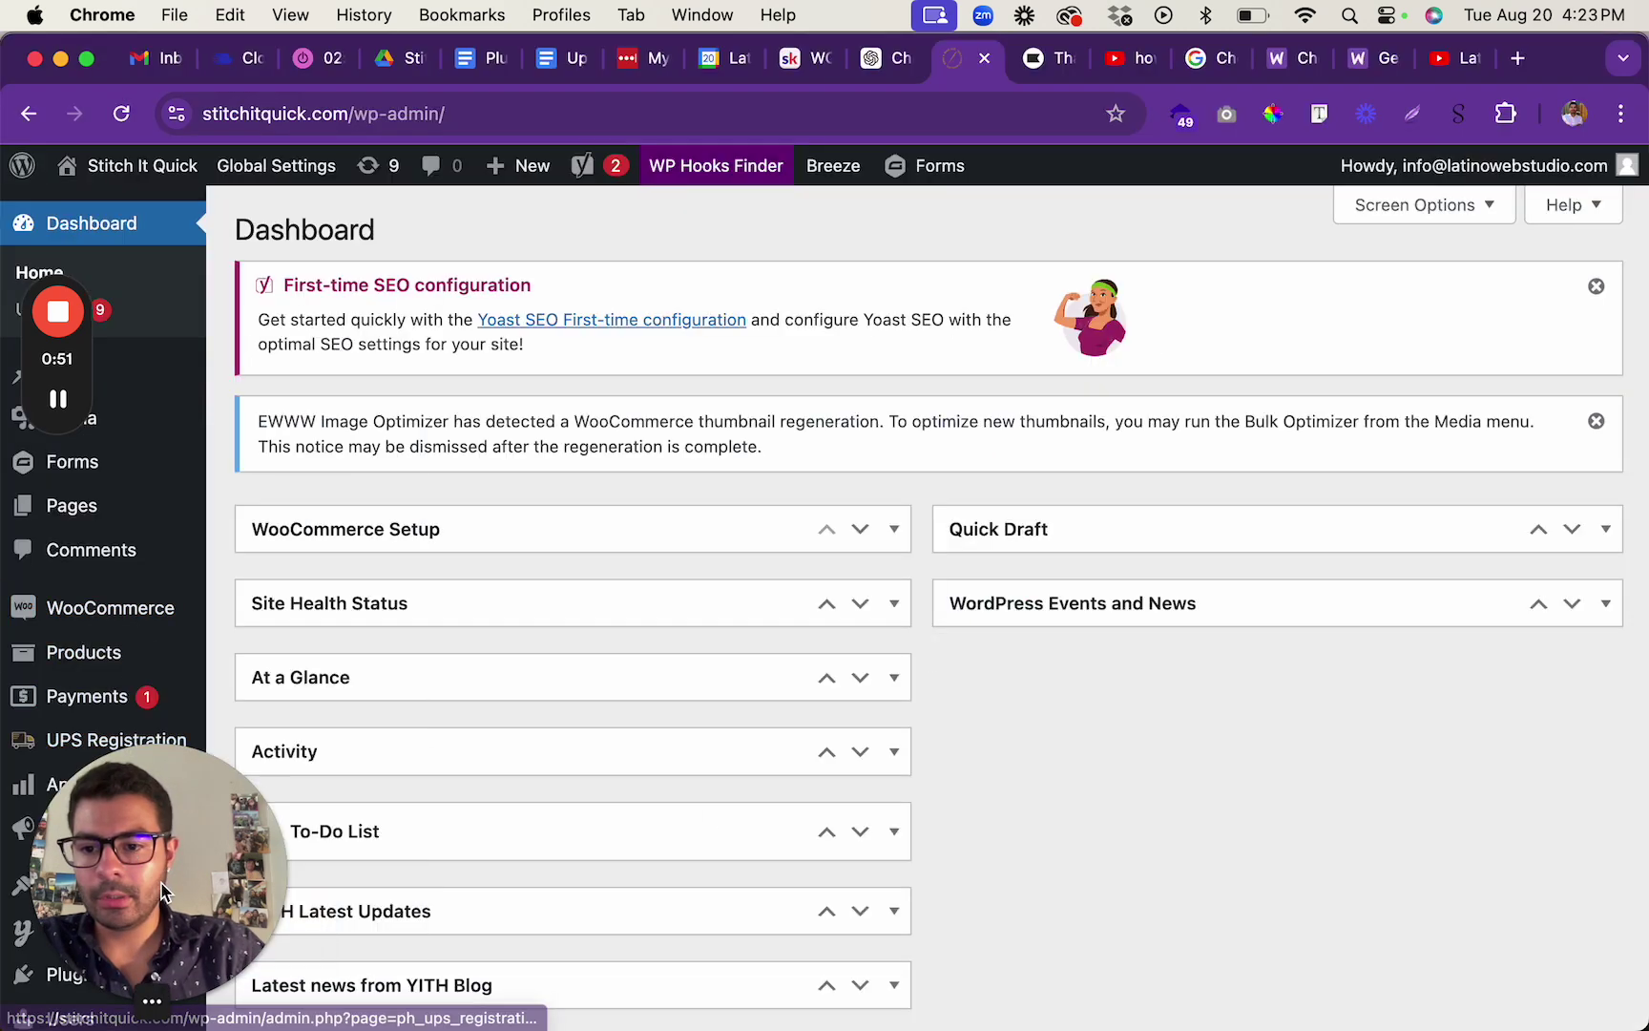
Go to WooCommerce > Settings and open the Accounts & Privacy tab.
{"action": "left_click_drag", "start_coordinate": [162, 892], "coordinate": [1436, 735]}
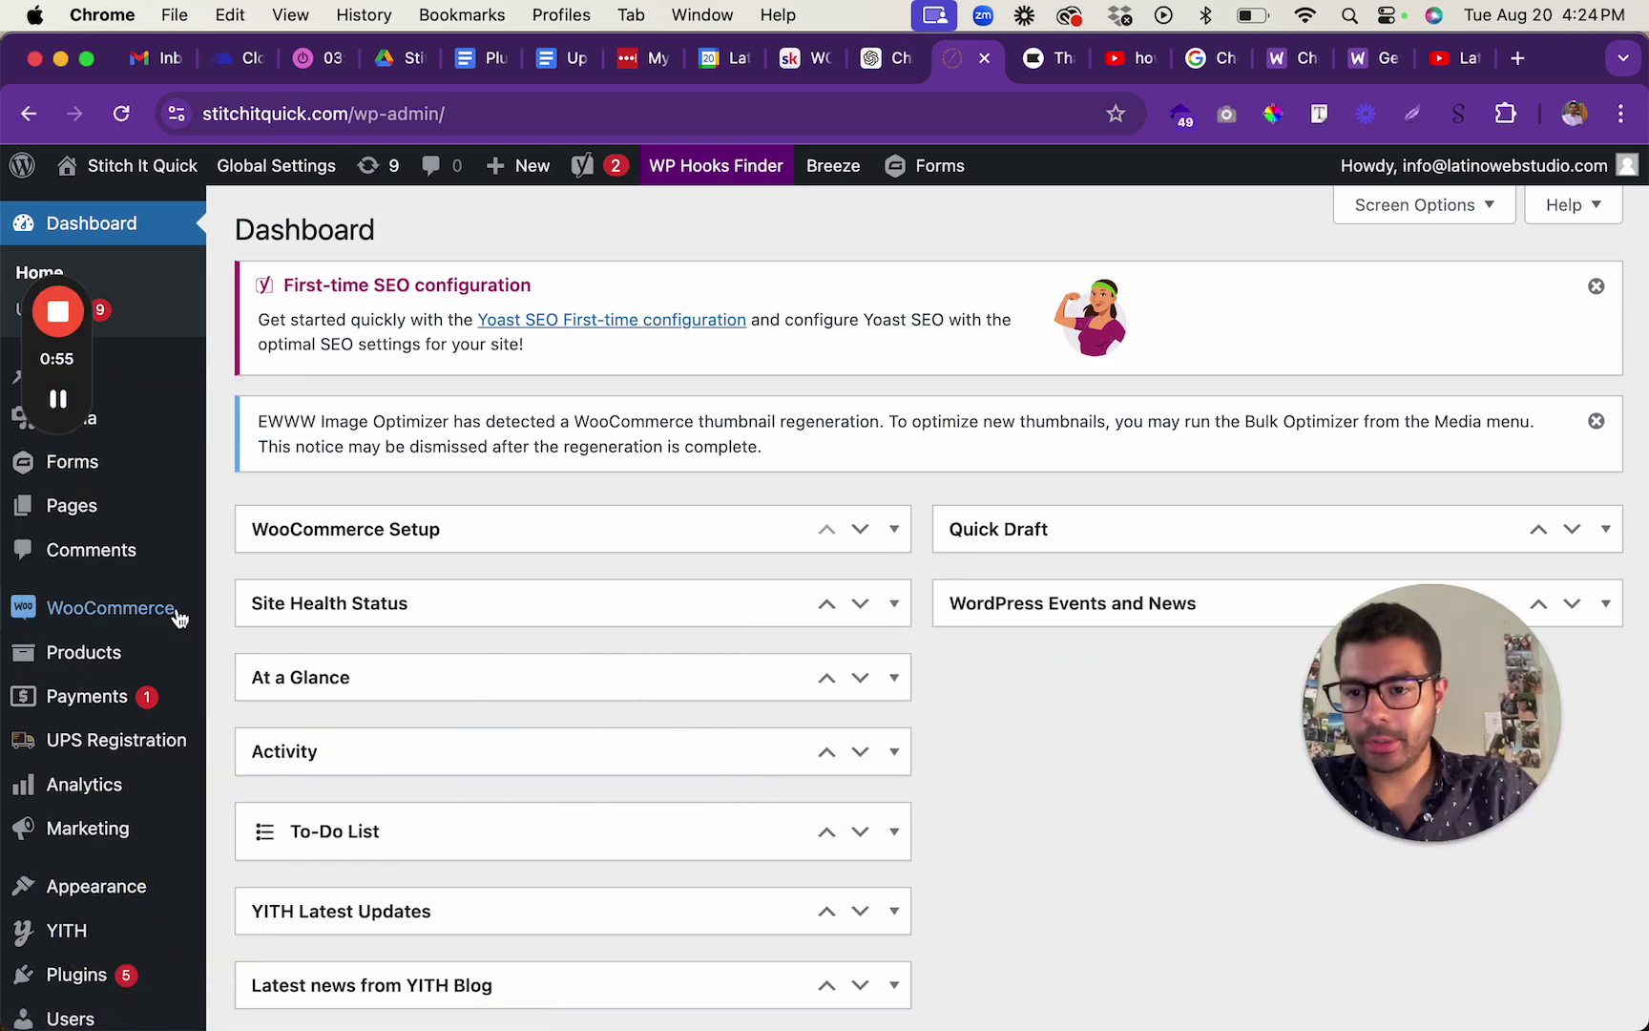
{"action": "mouse_move", "coordinate": [179, 618]}
{"action": "left_click", "coordinate": [289, 883]}
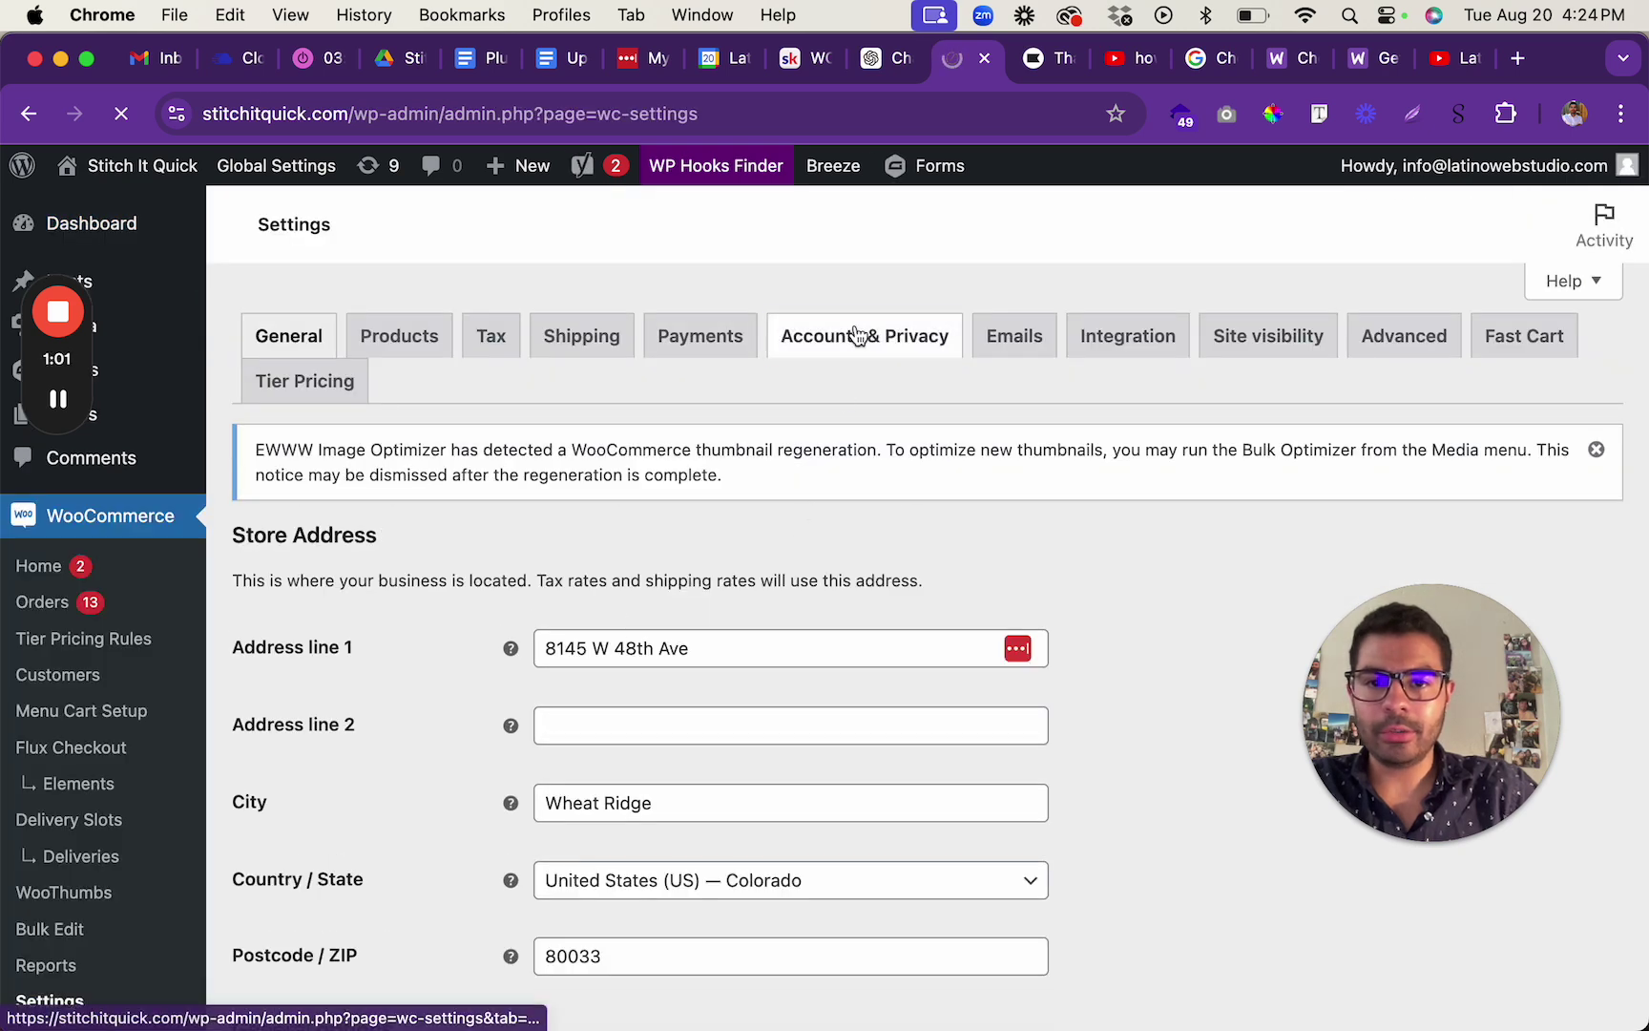
{"action": "left_click", "coordinate": [857, 334]}
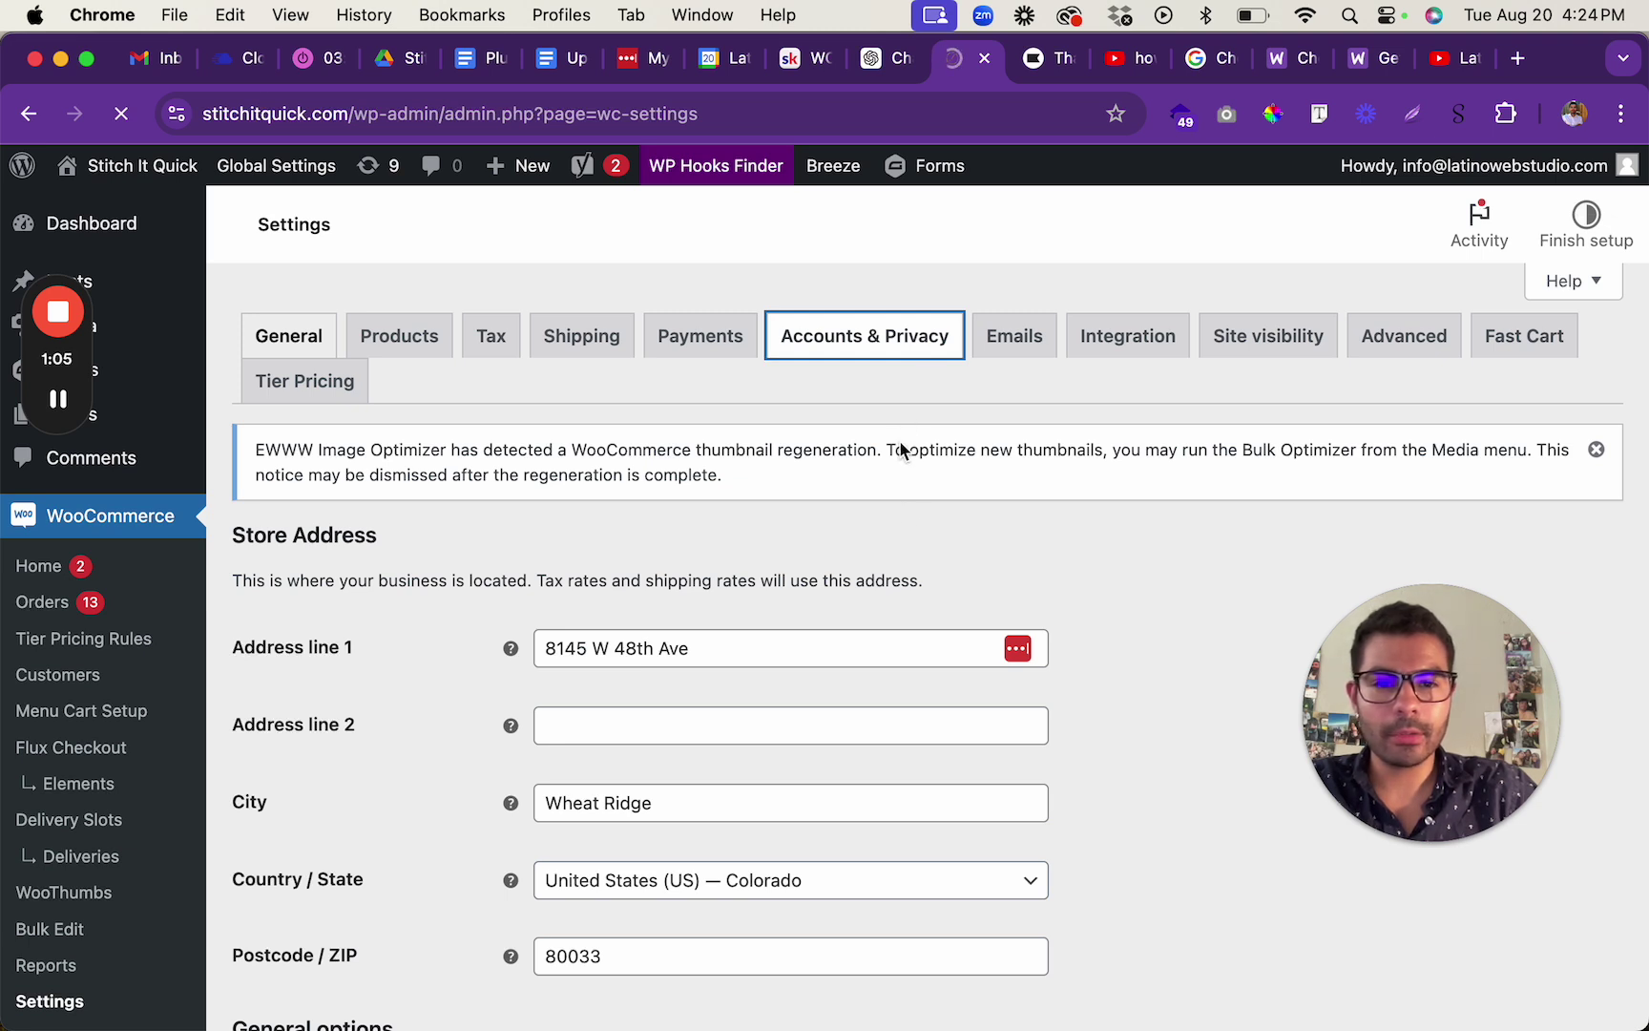
{"action": "left_click_drag", "start_coordinate": [1432, 712], "coordinate": [1491, 859]}
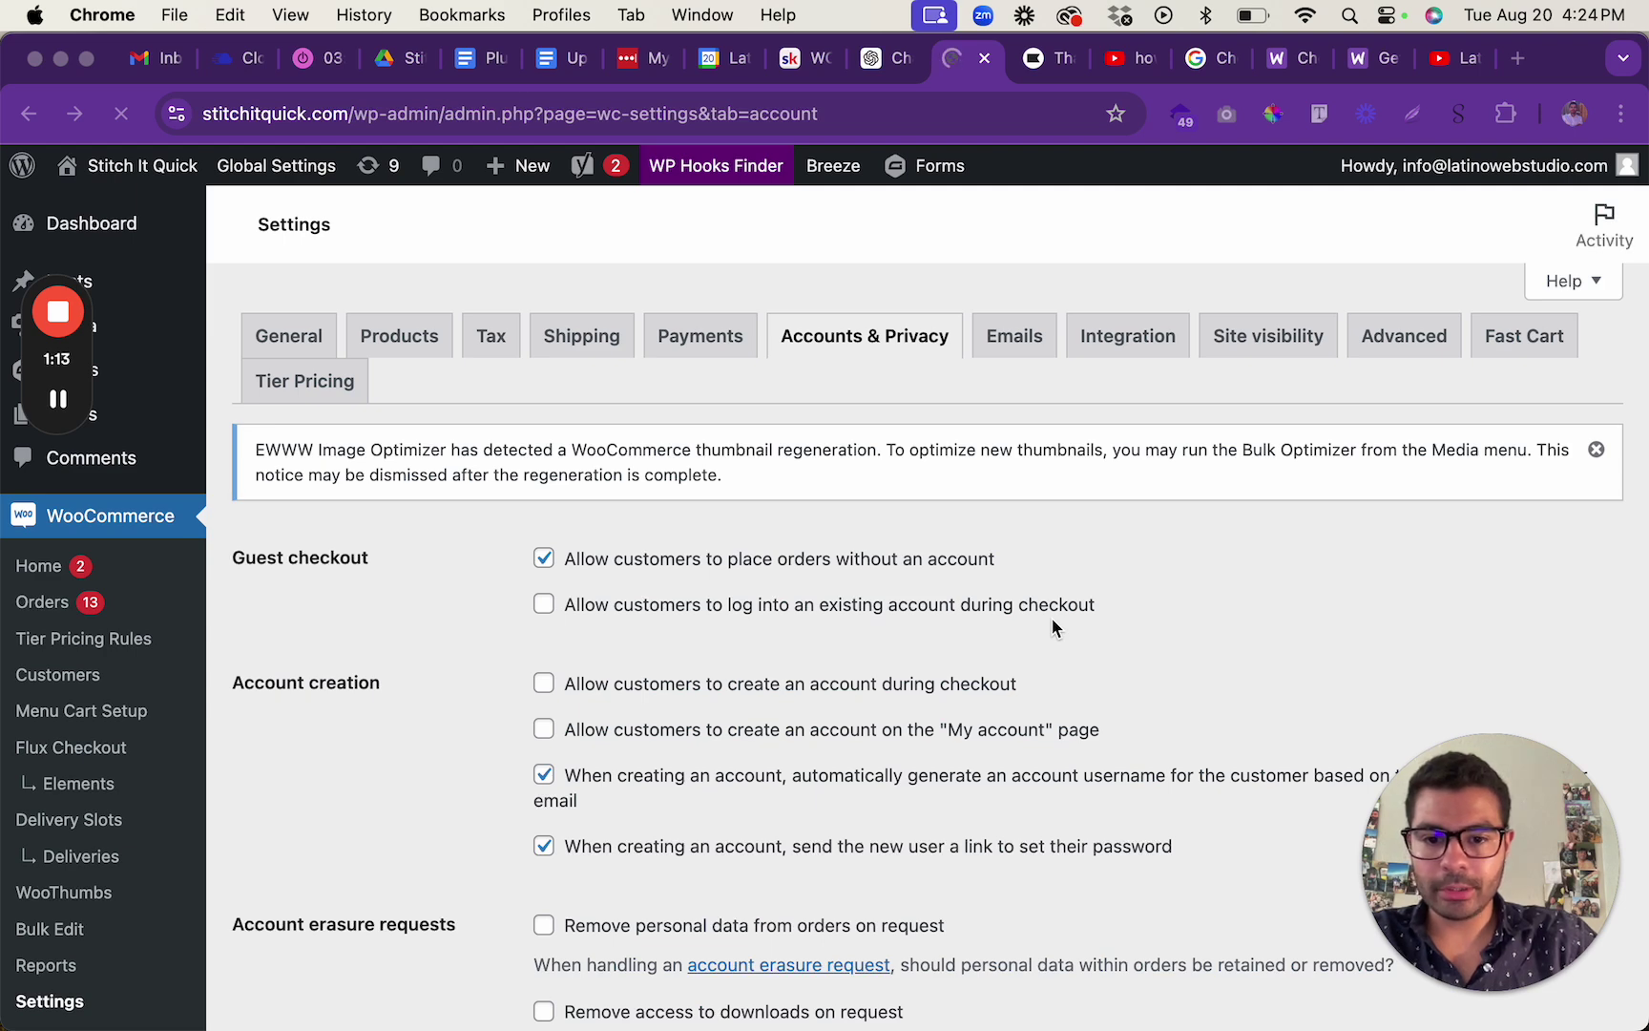
Tick the options allowing account creation and existing-account login during checkout.
{"action": "scroll", "coordinate": [1052, 617], "scroll_direction": "down", "scroll_amount": 3}
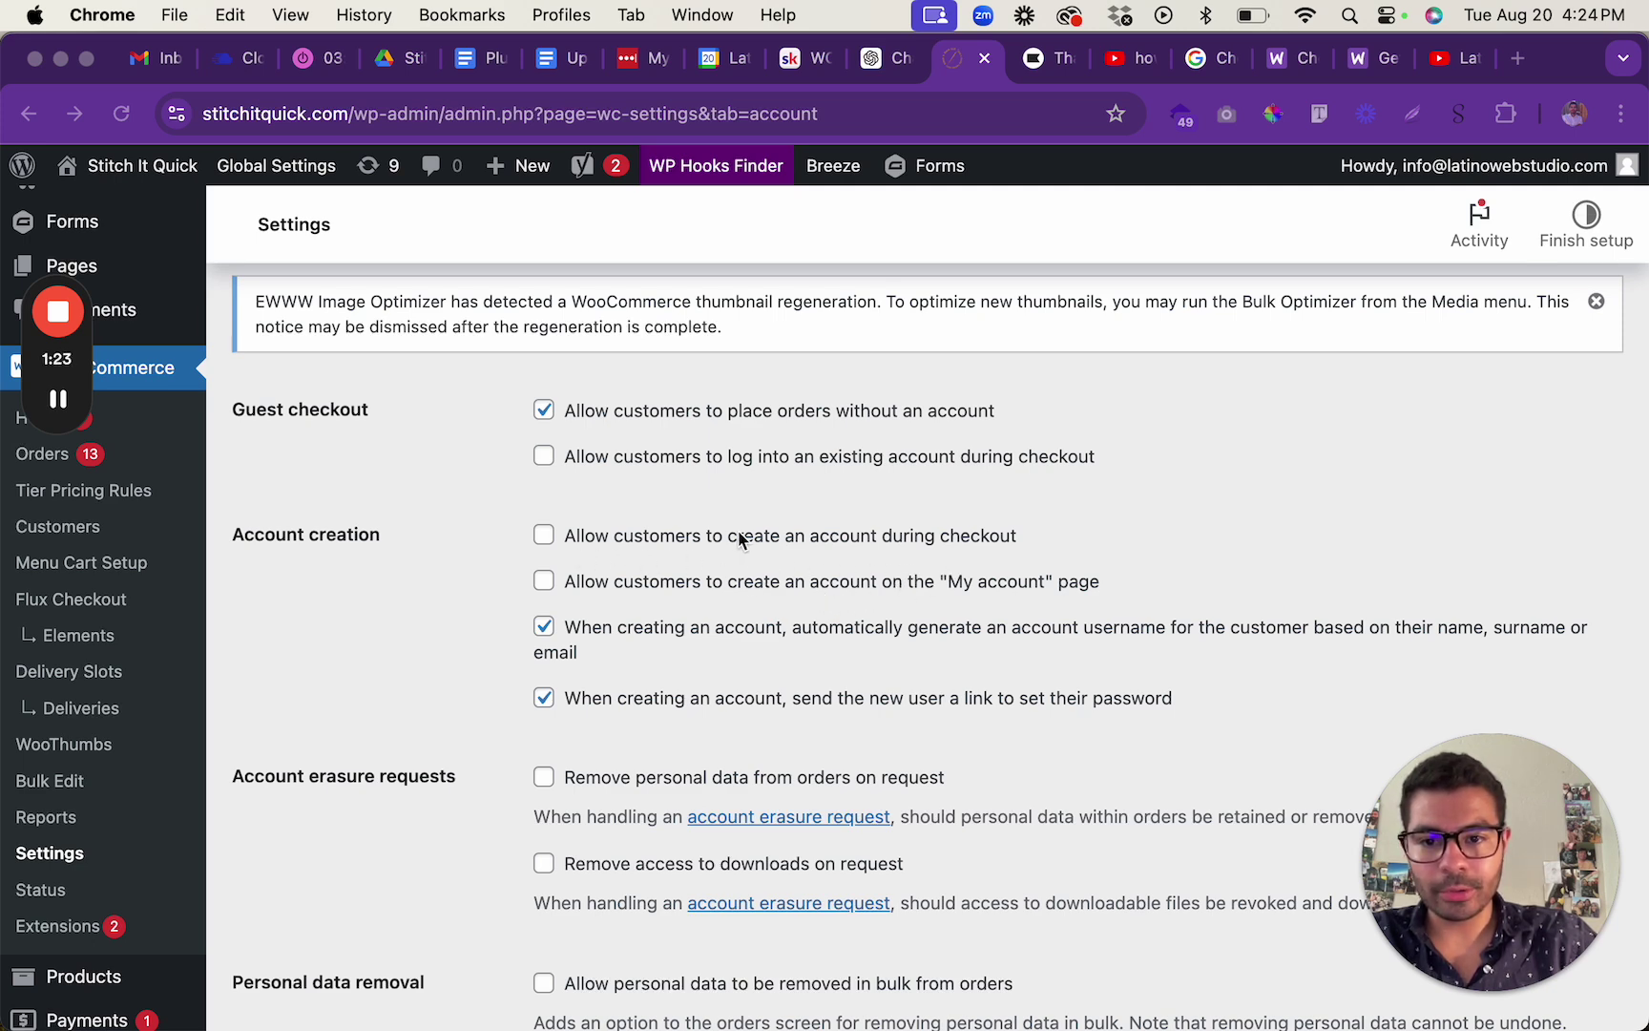
{"action": "left_click", "coordinate": [544, 536]}
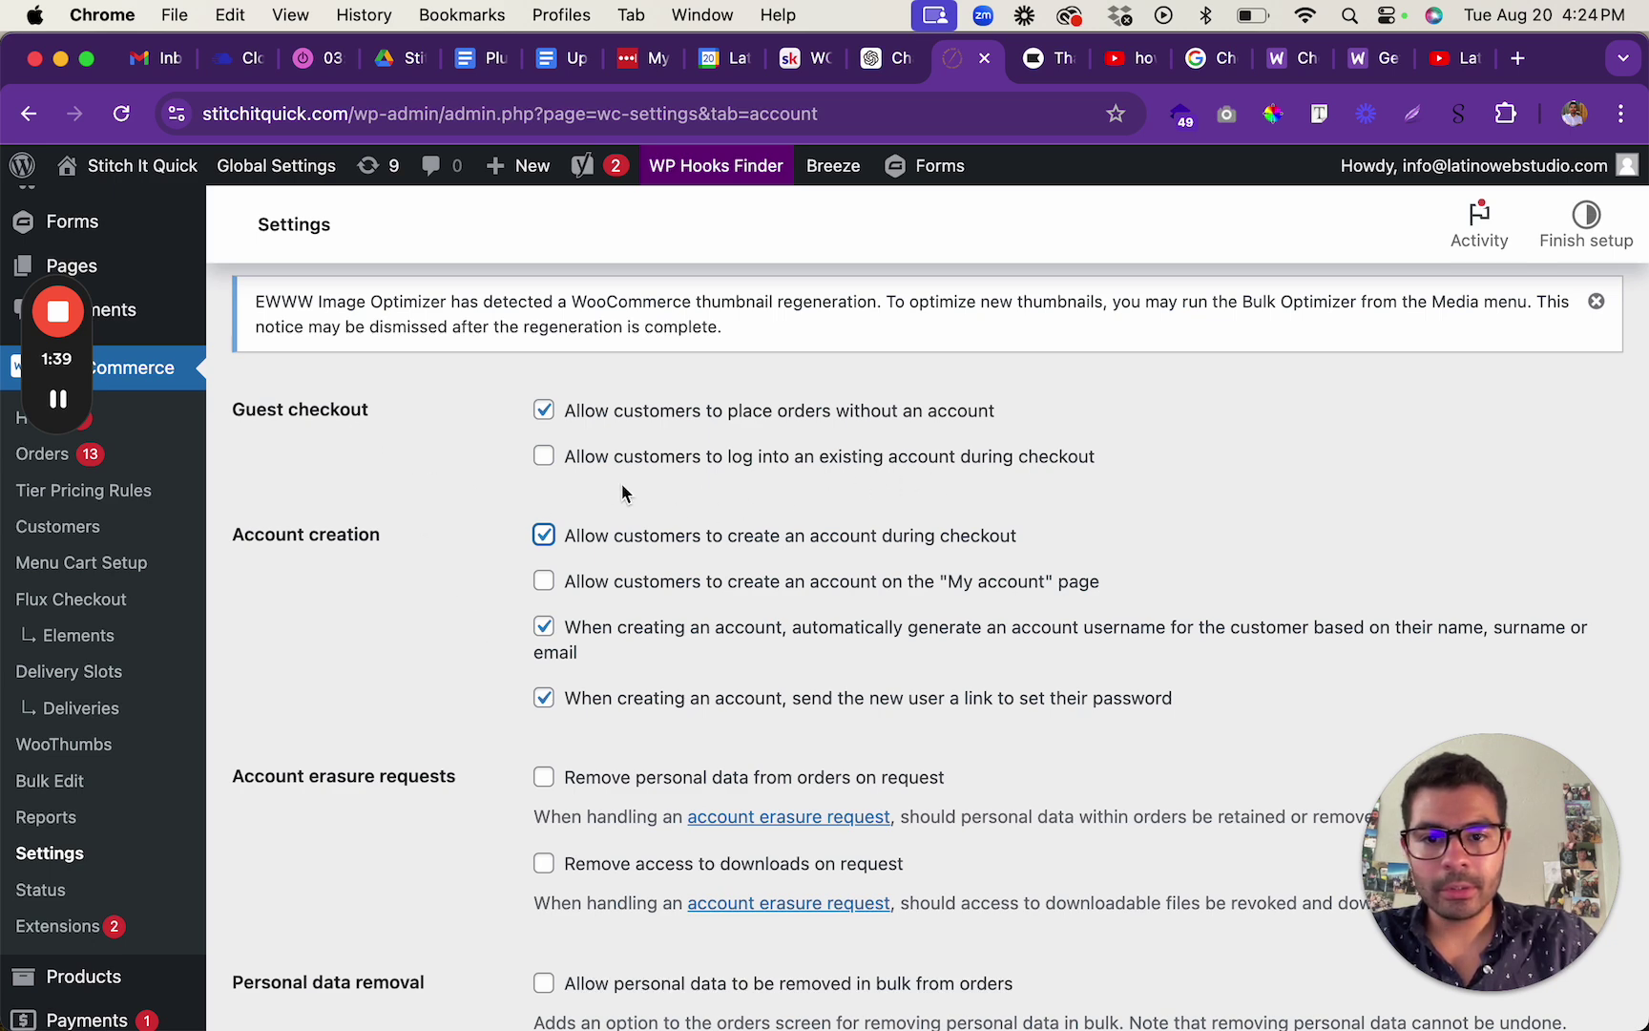
{"action": "left_click", "coordinate": [543, 458]}
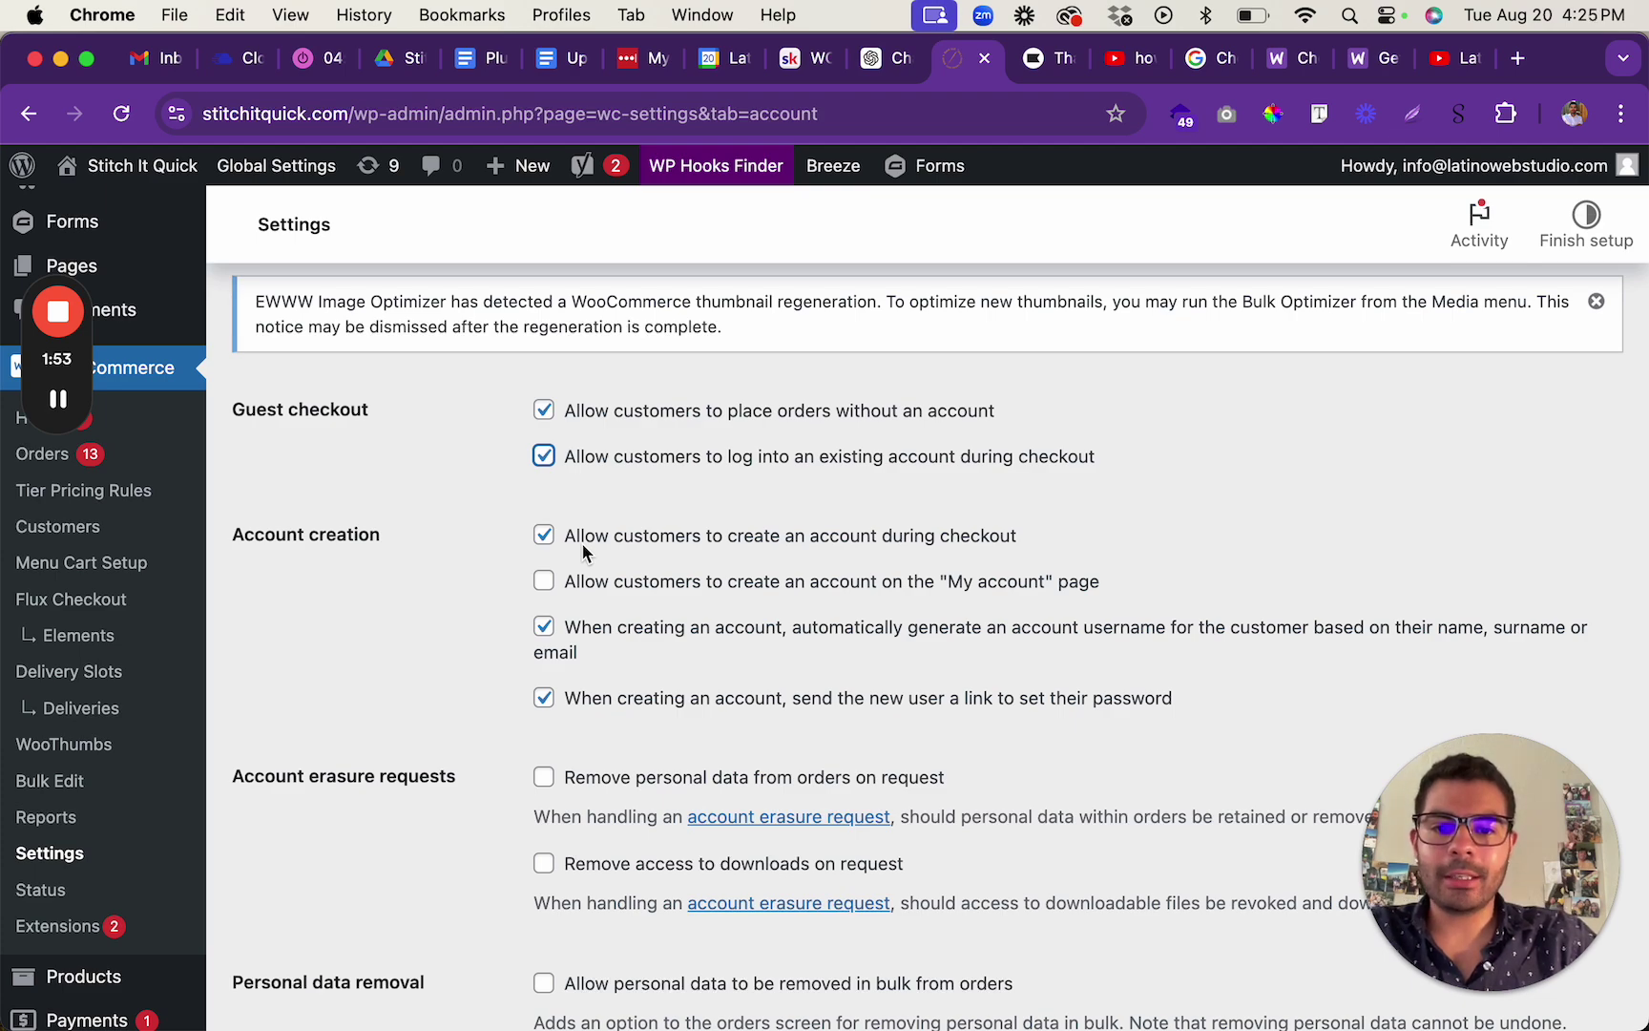
Save the Accounts & Privacy changes and return to the storefront checkout window.
{"action": "scroll", "coordinate": [700, 647], "scroll_direction": "down", "scroll_amount": 15}
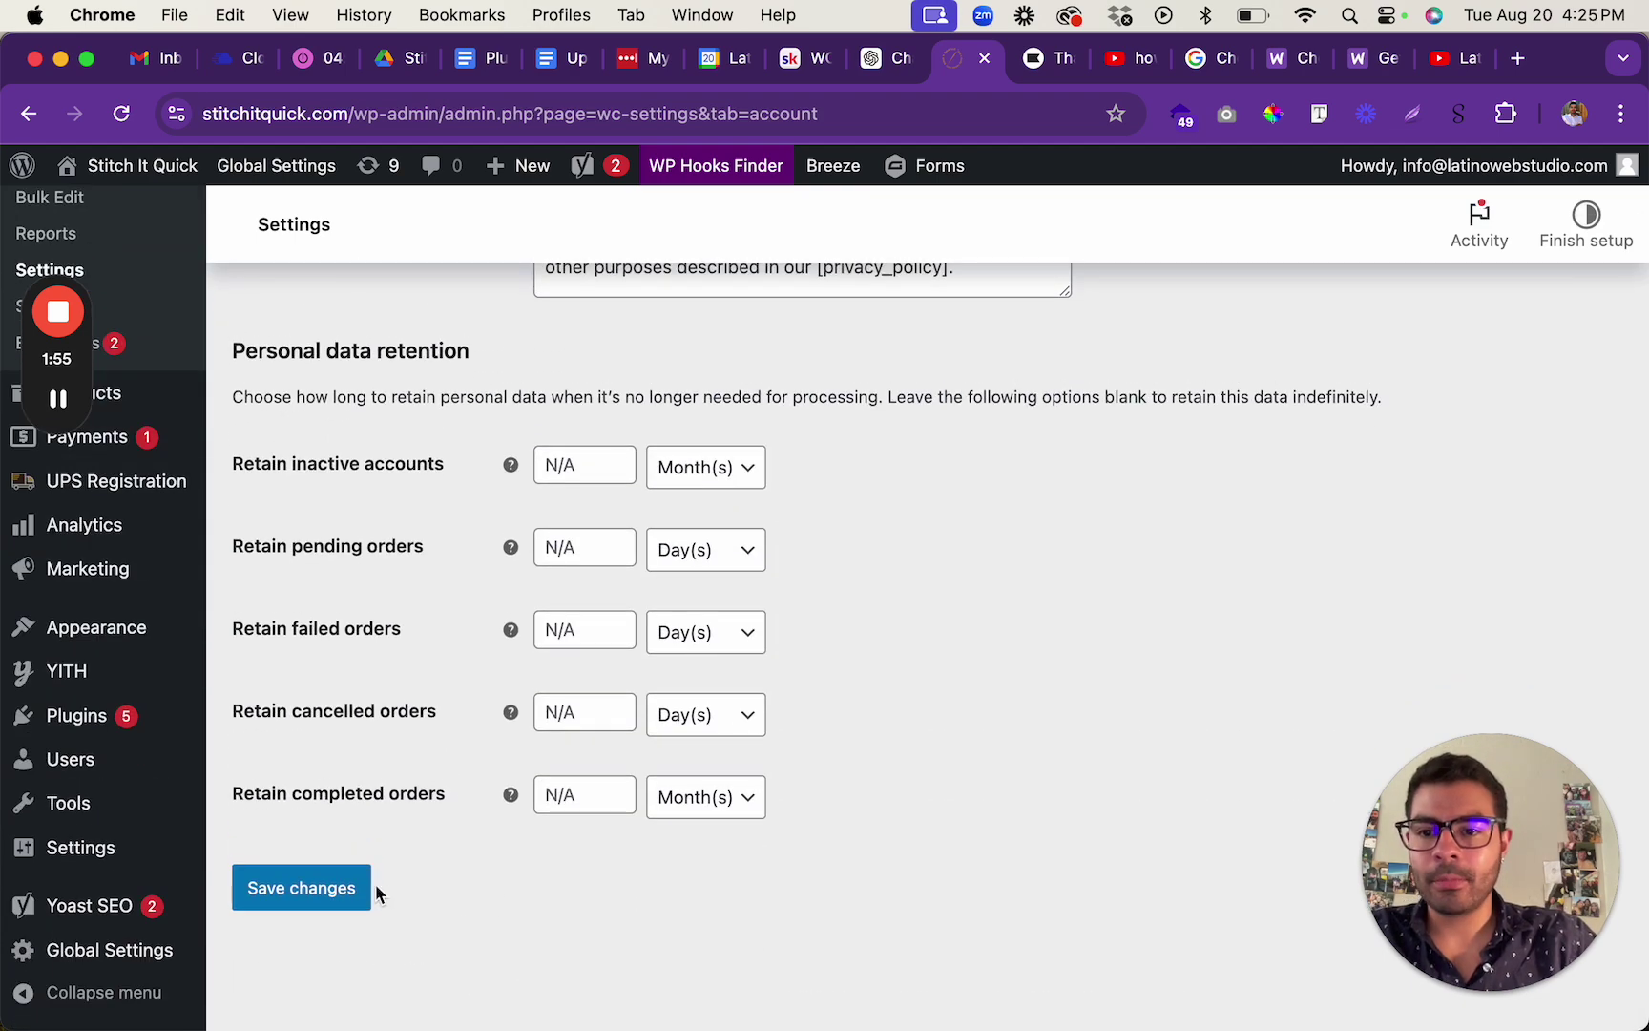
{"action": "left_click", "coordinate": [311, 896]}
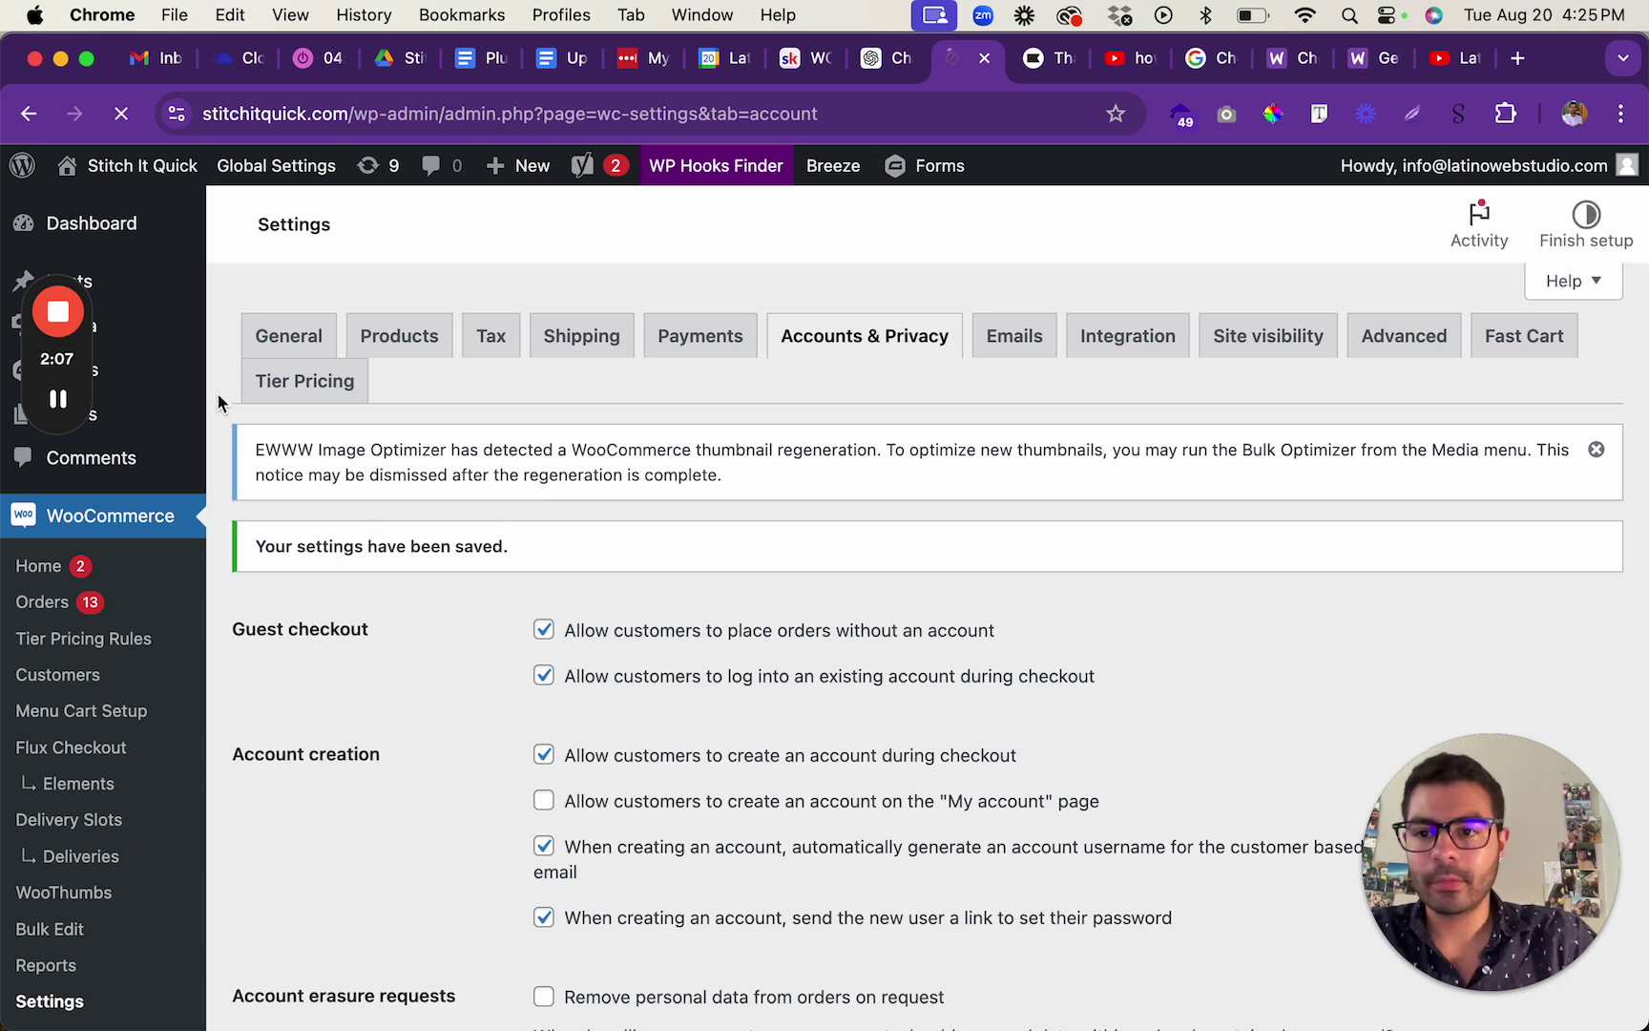
{"action": "mouse_move", "coordinate": [59, 399]}
{"action": "key", "text": "super+grave"}
Bring the checkout window into focus and enter the customer's email address.
{"action": "left_click_drag", "start_coordinate": [57, 225], "coordinate": [1551, 204]}
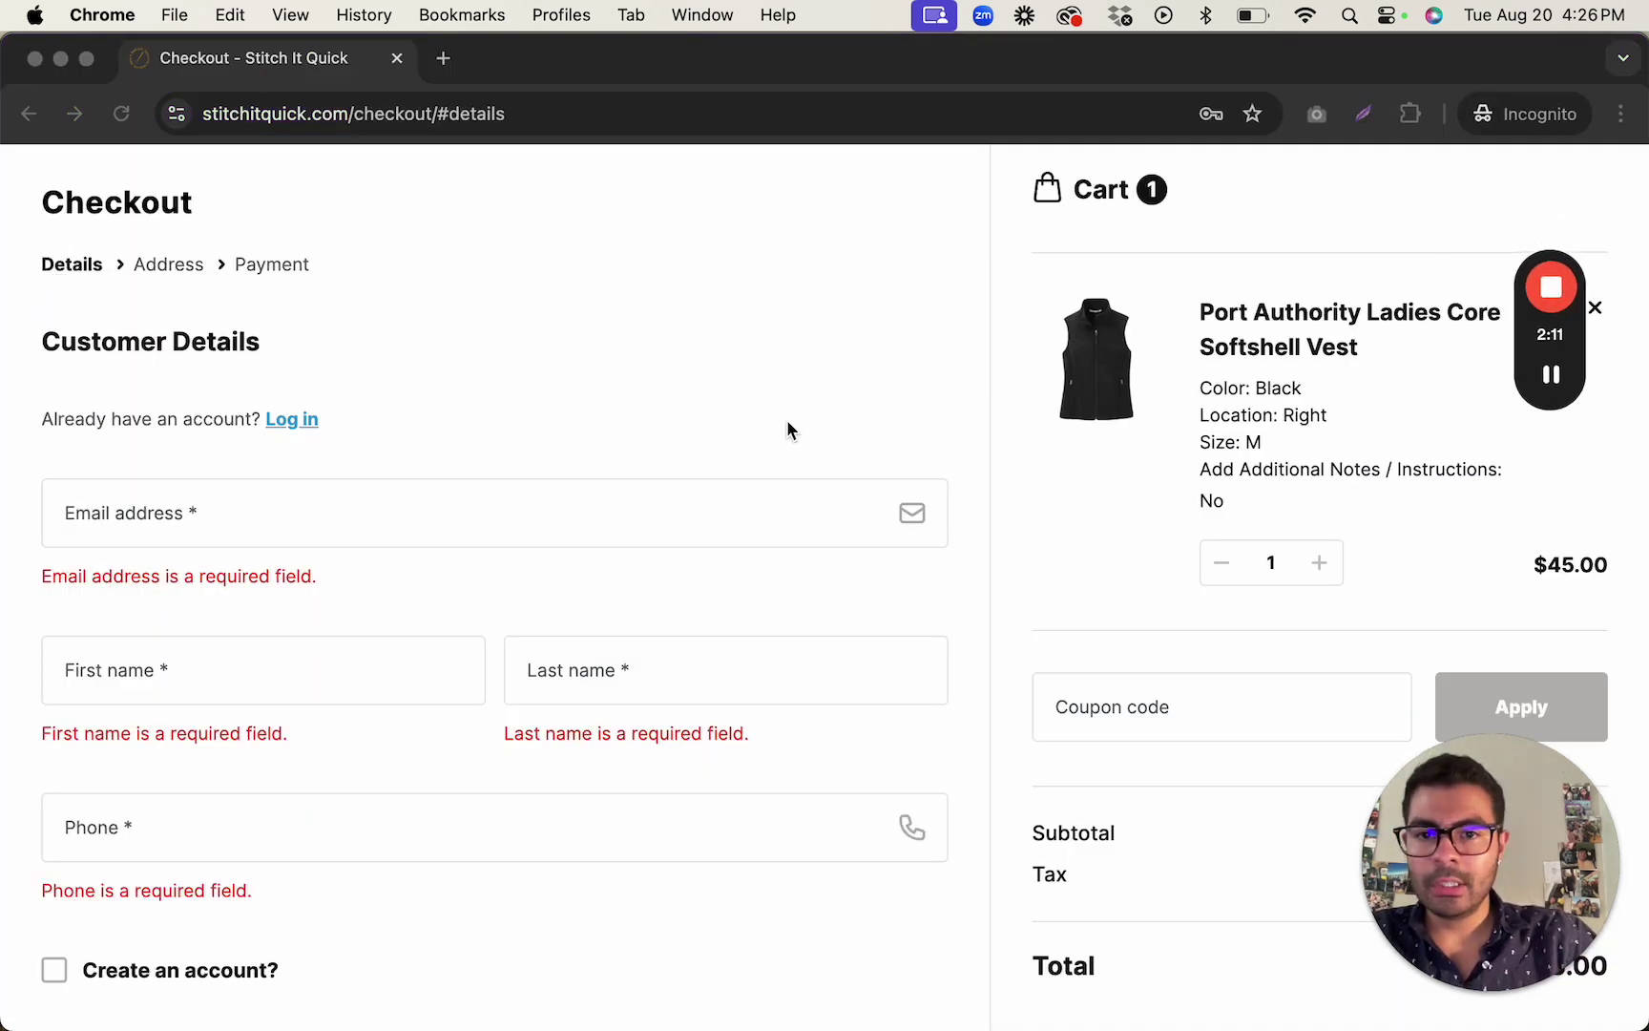
{"action": "left_click", "coordinate": [872, 417]}
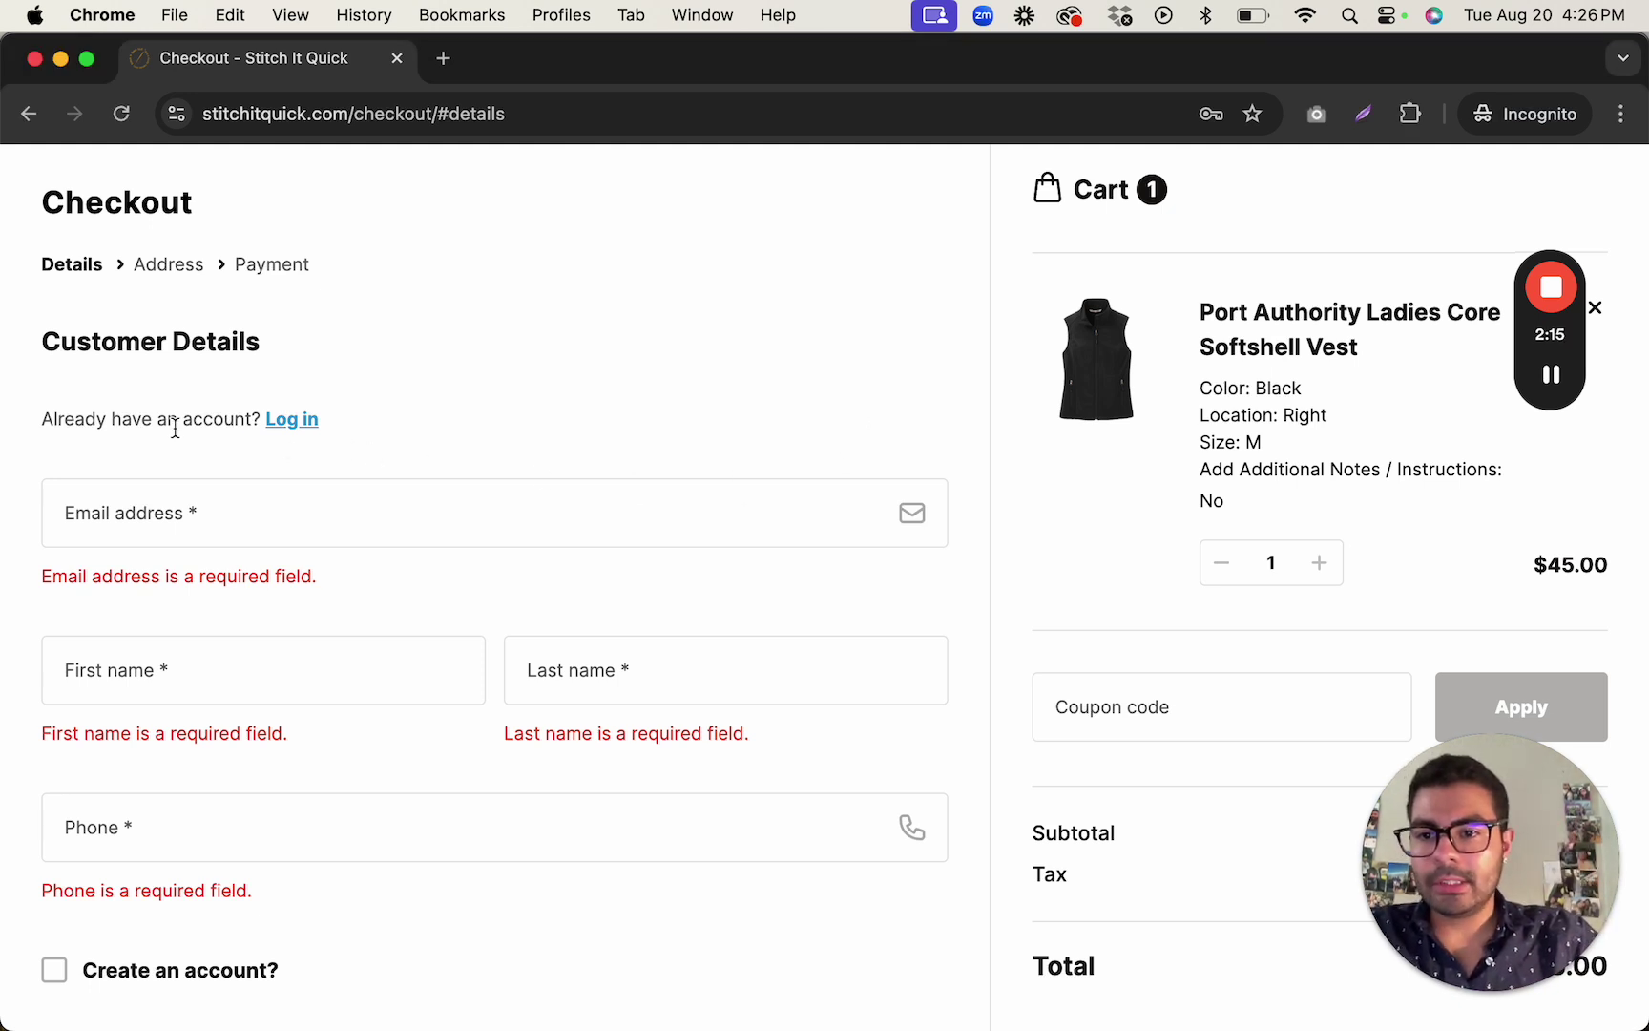
{"action": "left_click", "coordinate": [284, 525]}
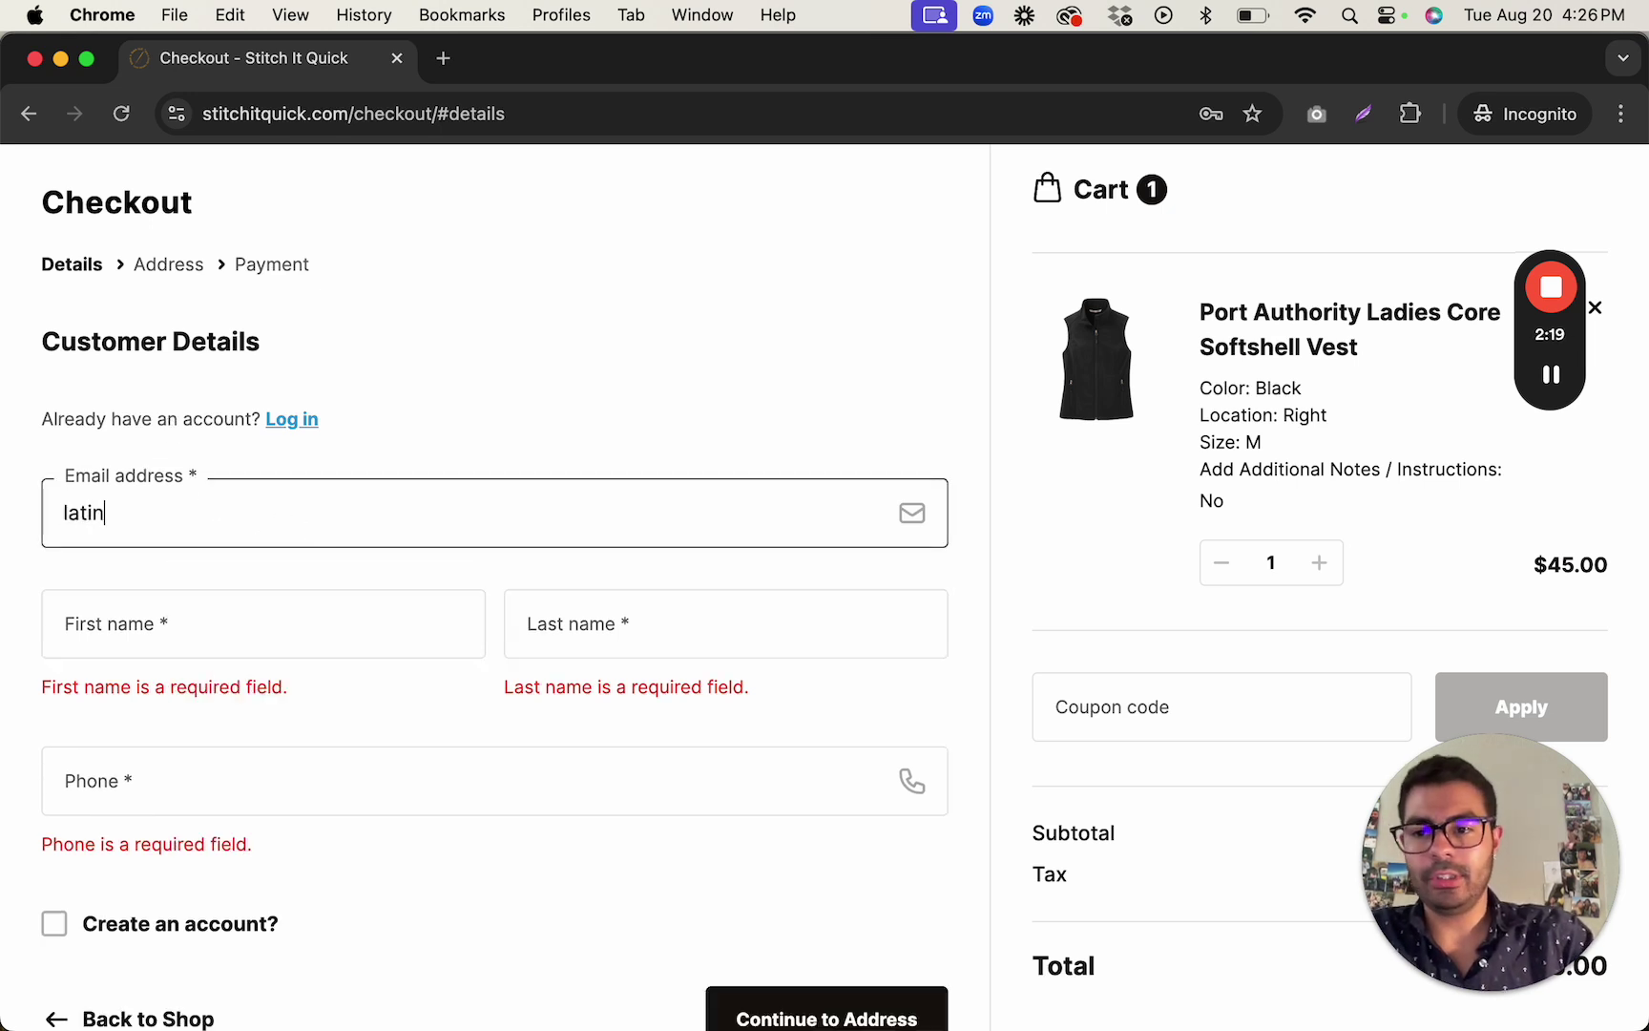
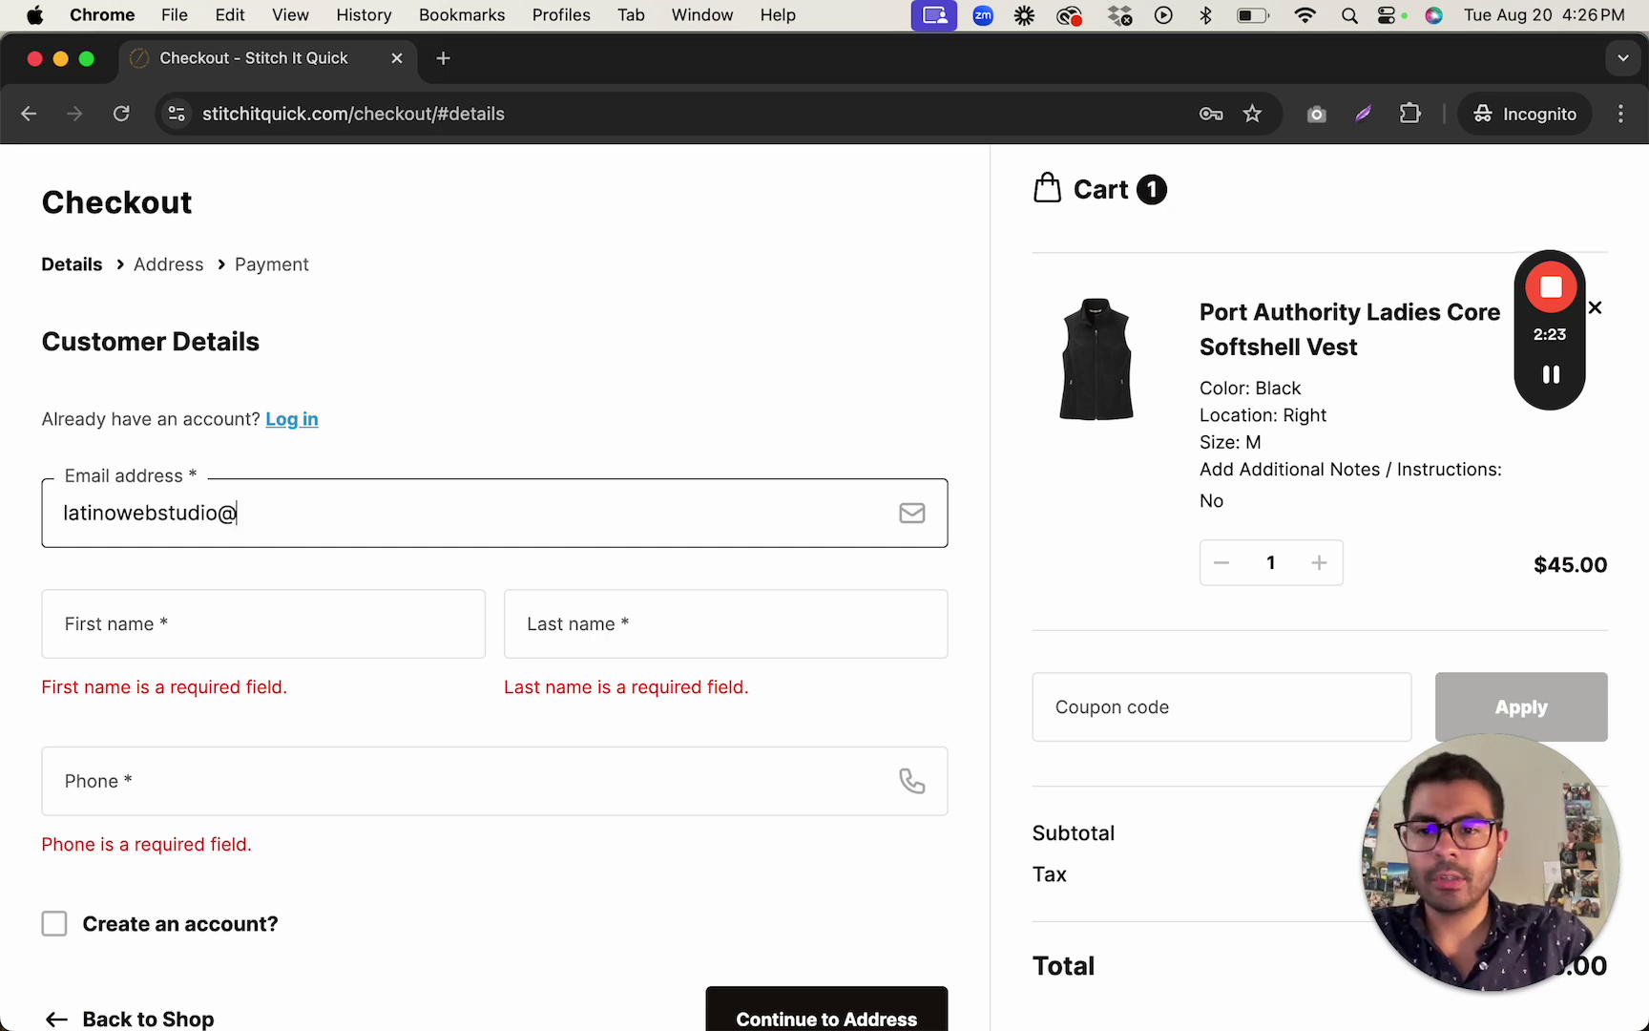
Fill in the customer's first name, last name and phone number.
{"action": "key", "text": "Tab"}
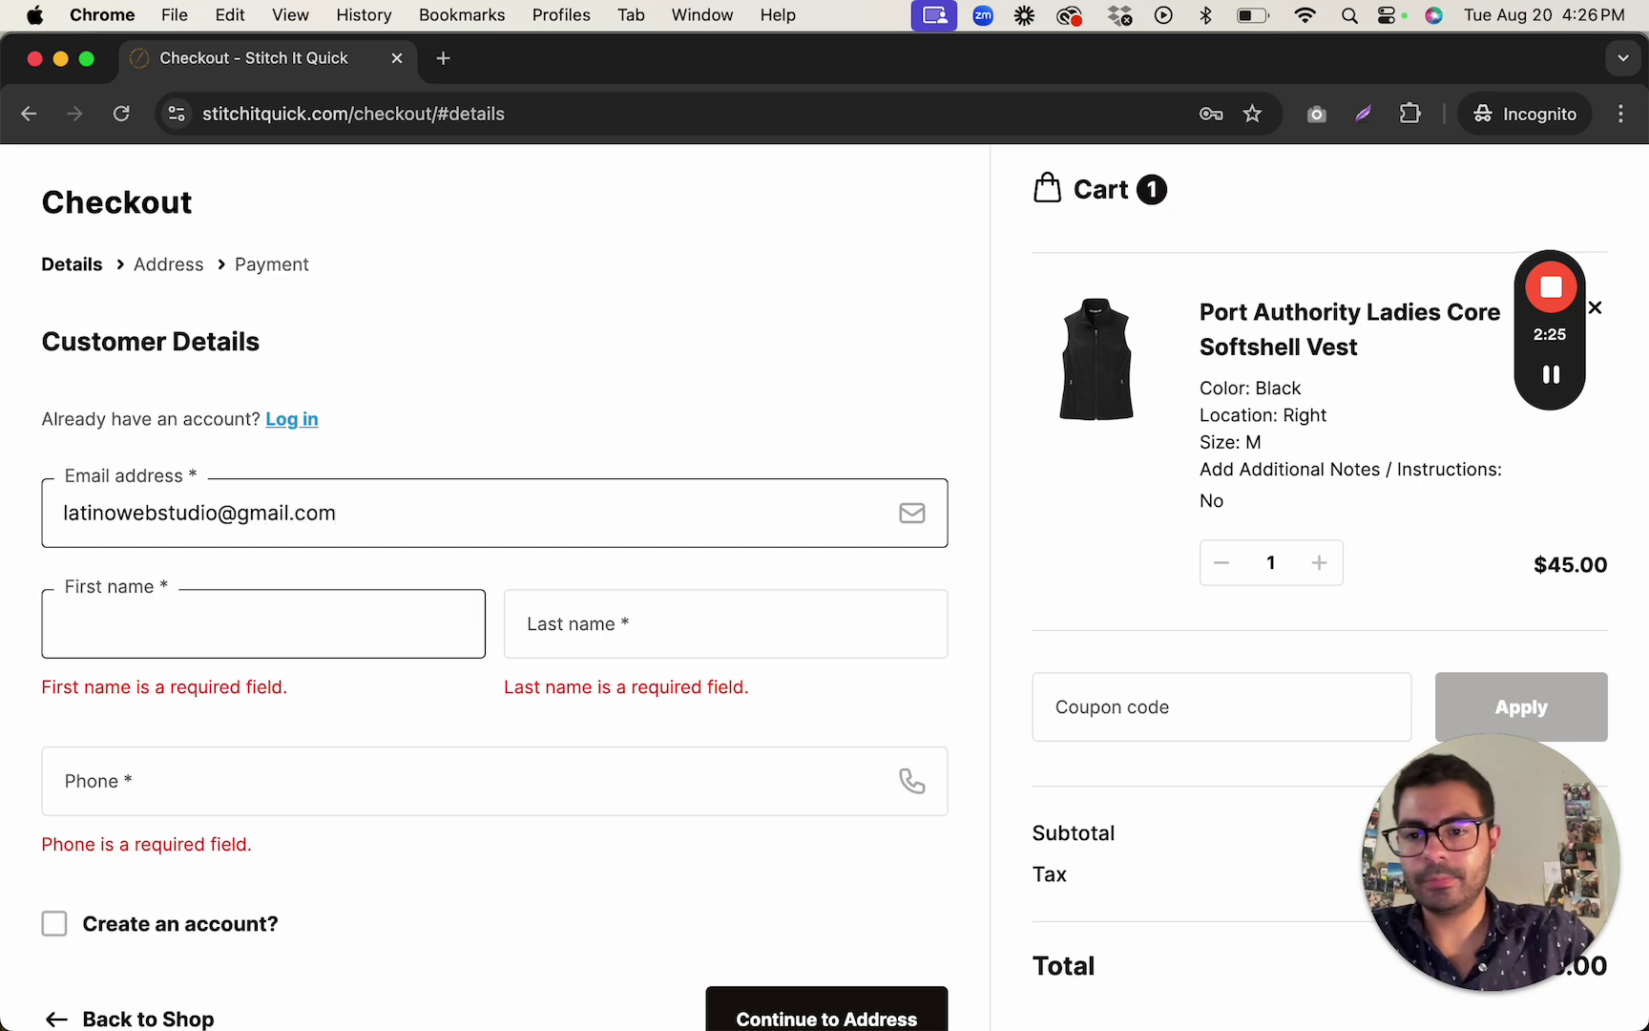
{"action": "key", "text": "Tab"}
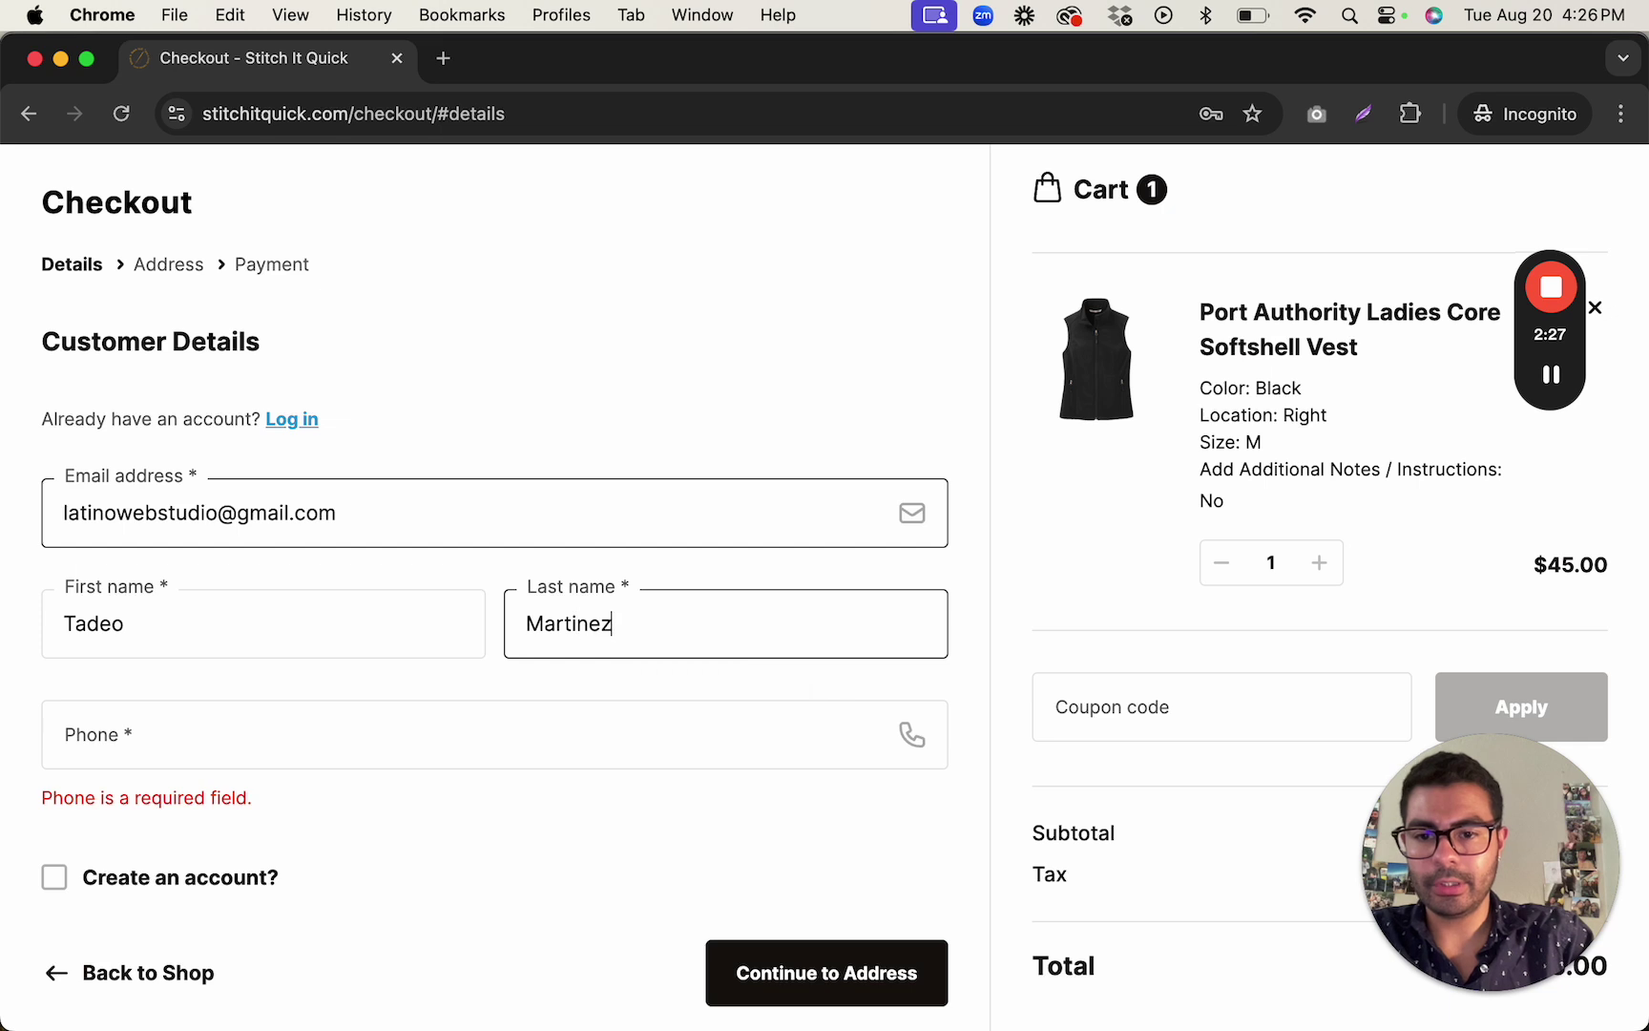
{"action": "key", "text": "Tab"}
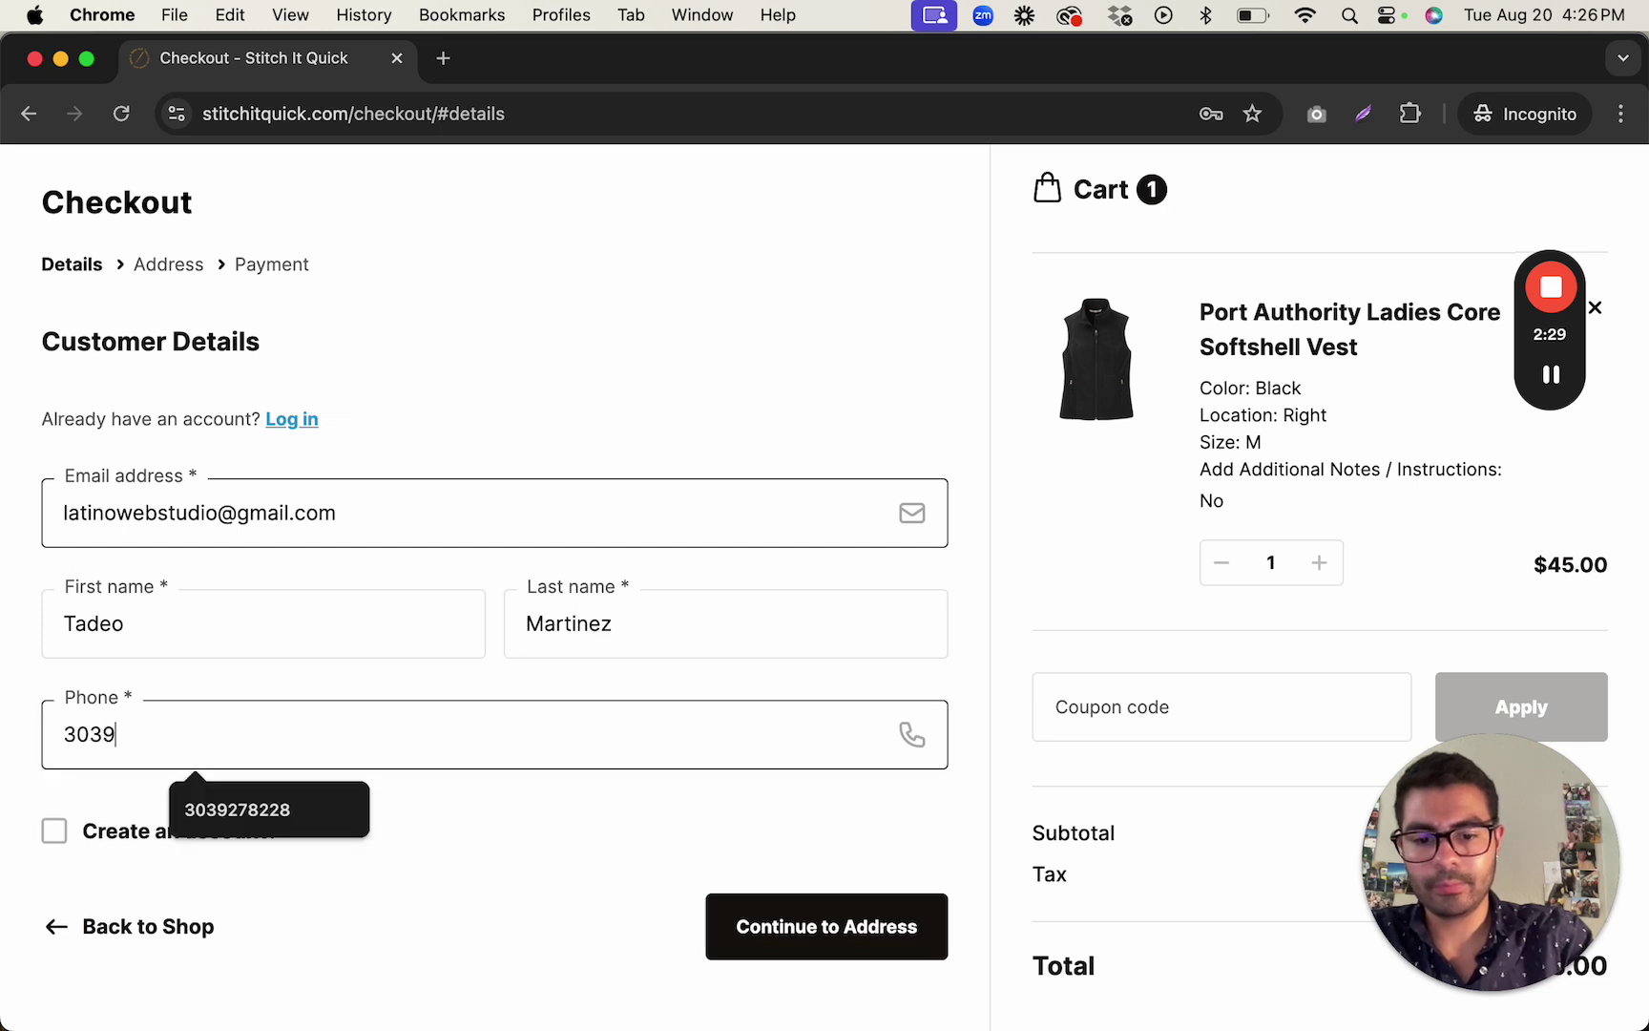
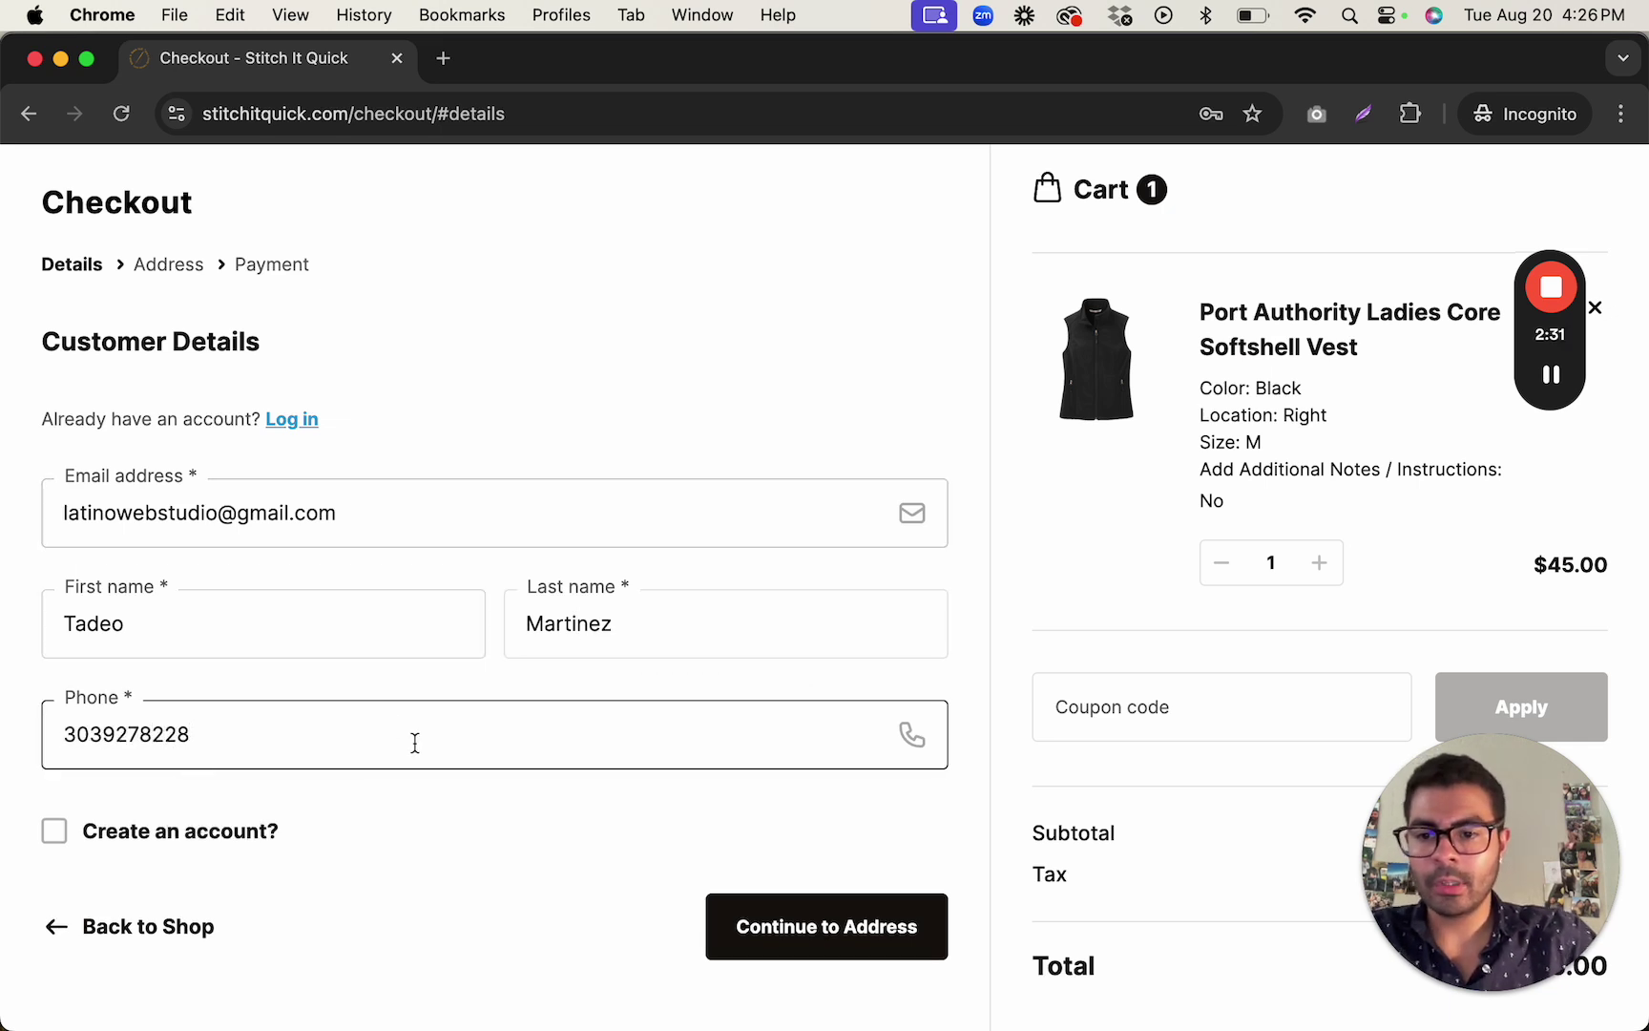
Tick 'Create an account?' and continue to the Address step.
{"action": "left_click", "coordinate": [67, 841]}
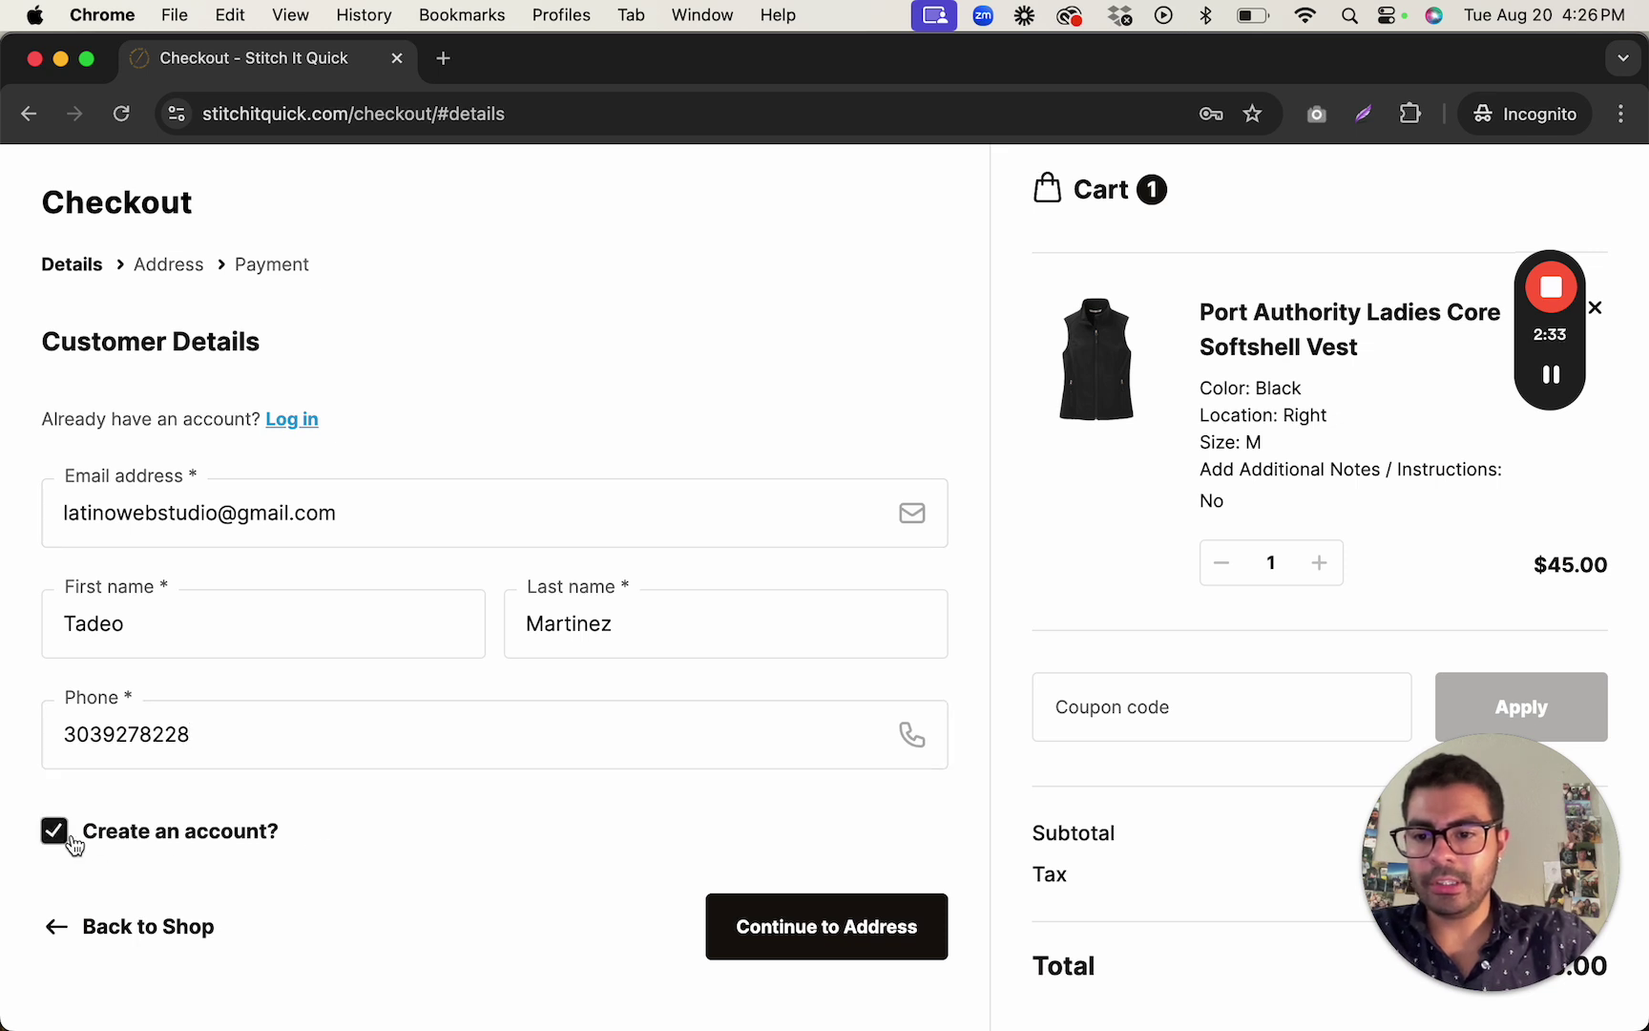
{"action": "scroll", "coordinate": [578, 821], "scroll_direction": "down", "scroll_amount": 1}
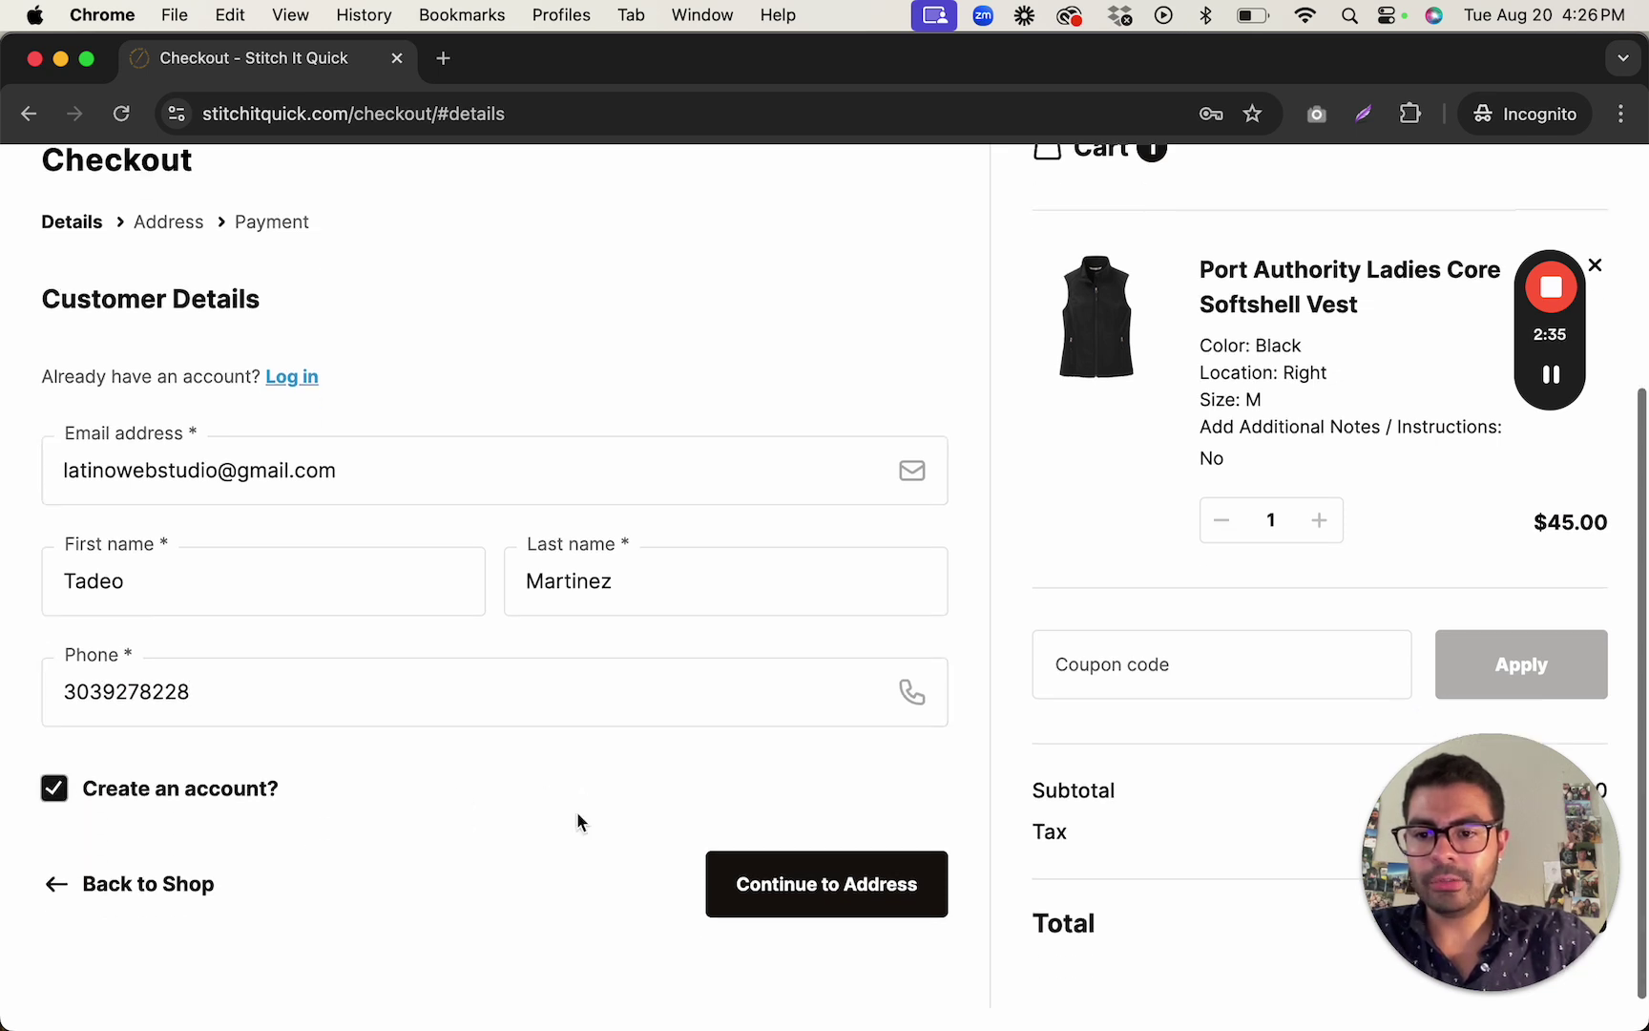
{"action": "left_click", "coordinate": [781, 886]}
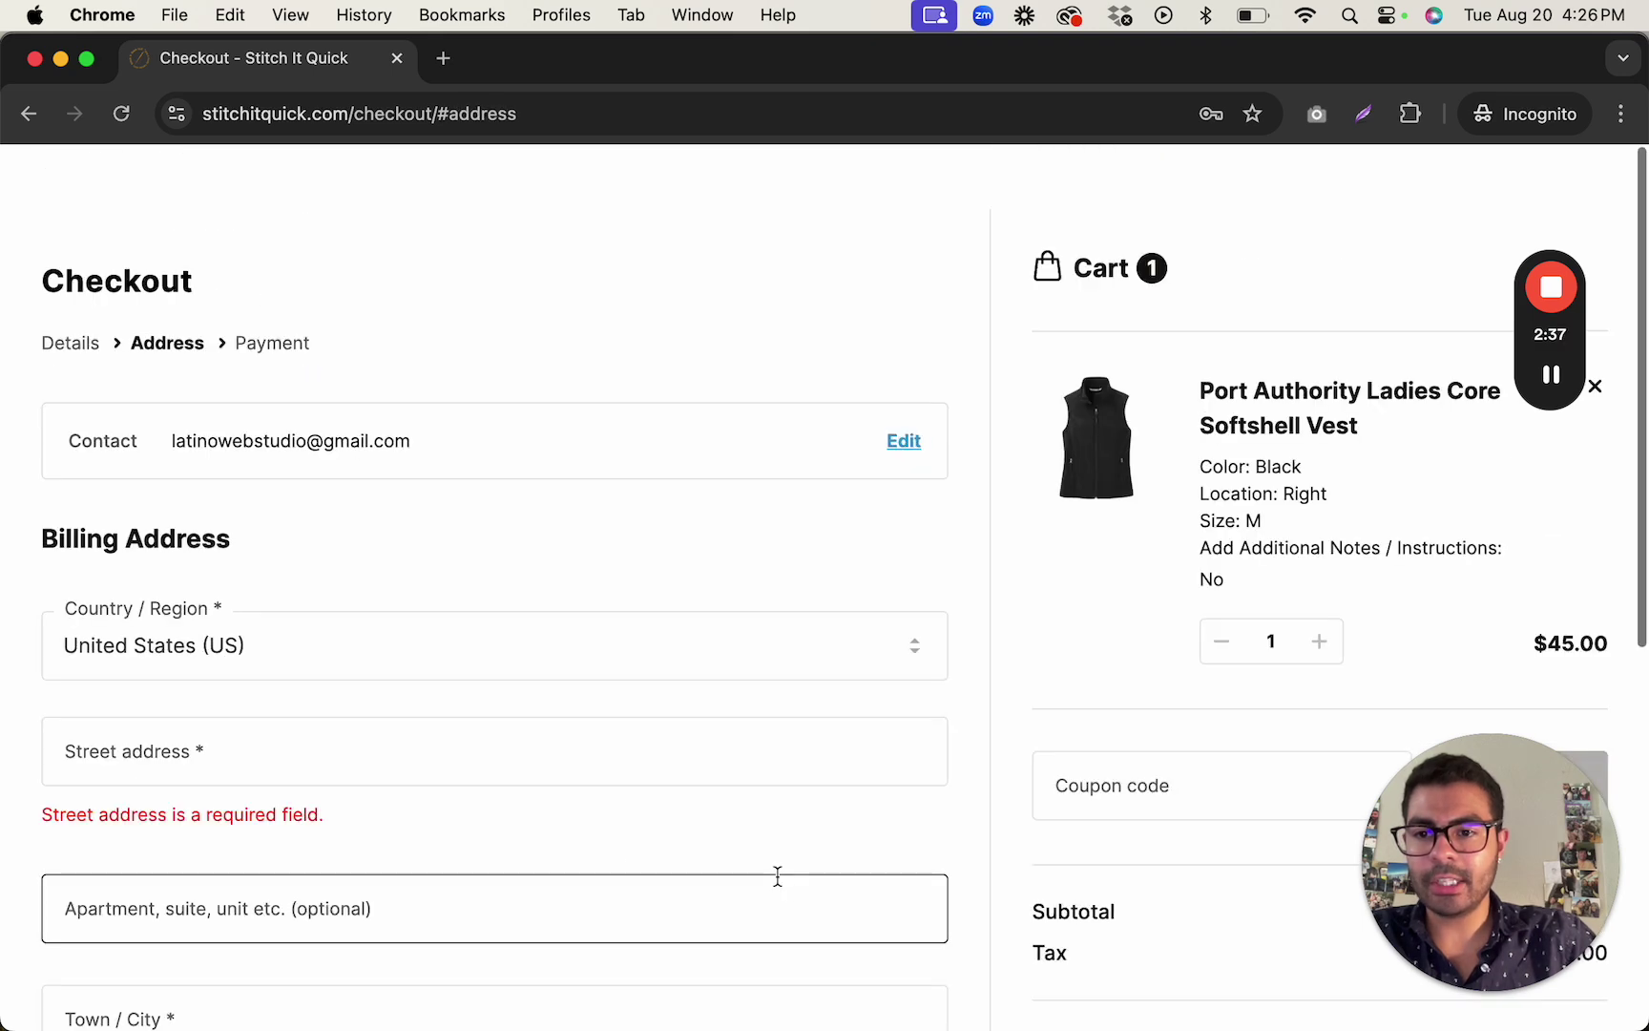
{"action": "scroll", "coordinate": [732, 784], "scroll_direction": "down", "scroll_amount": 1}
{"action": "scroll", "coordinate": [730, 784], "scroll_direction": "down", "scroll_amount": 3}
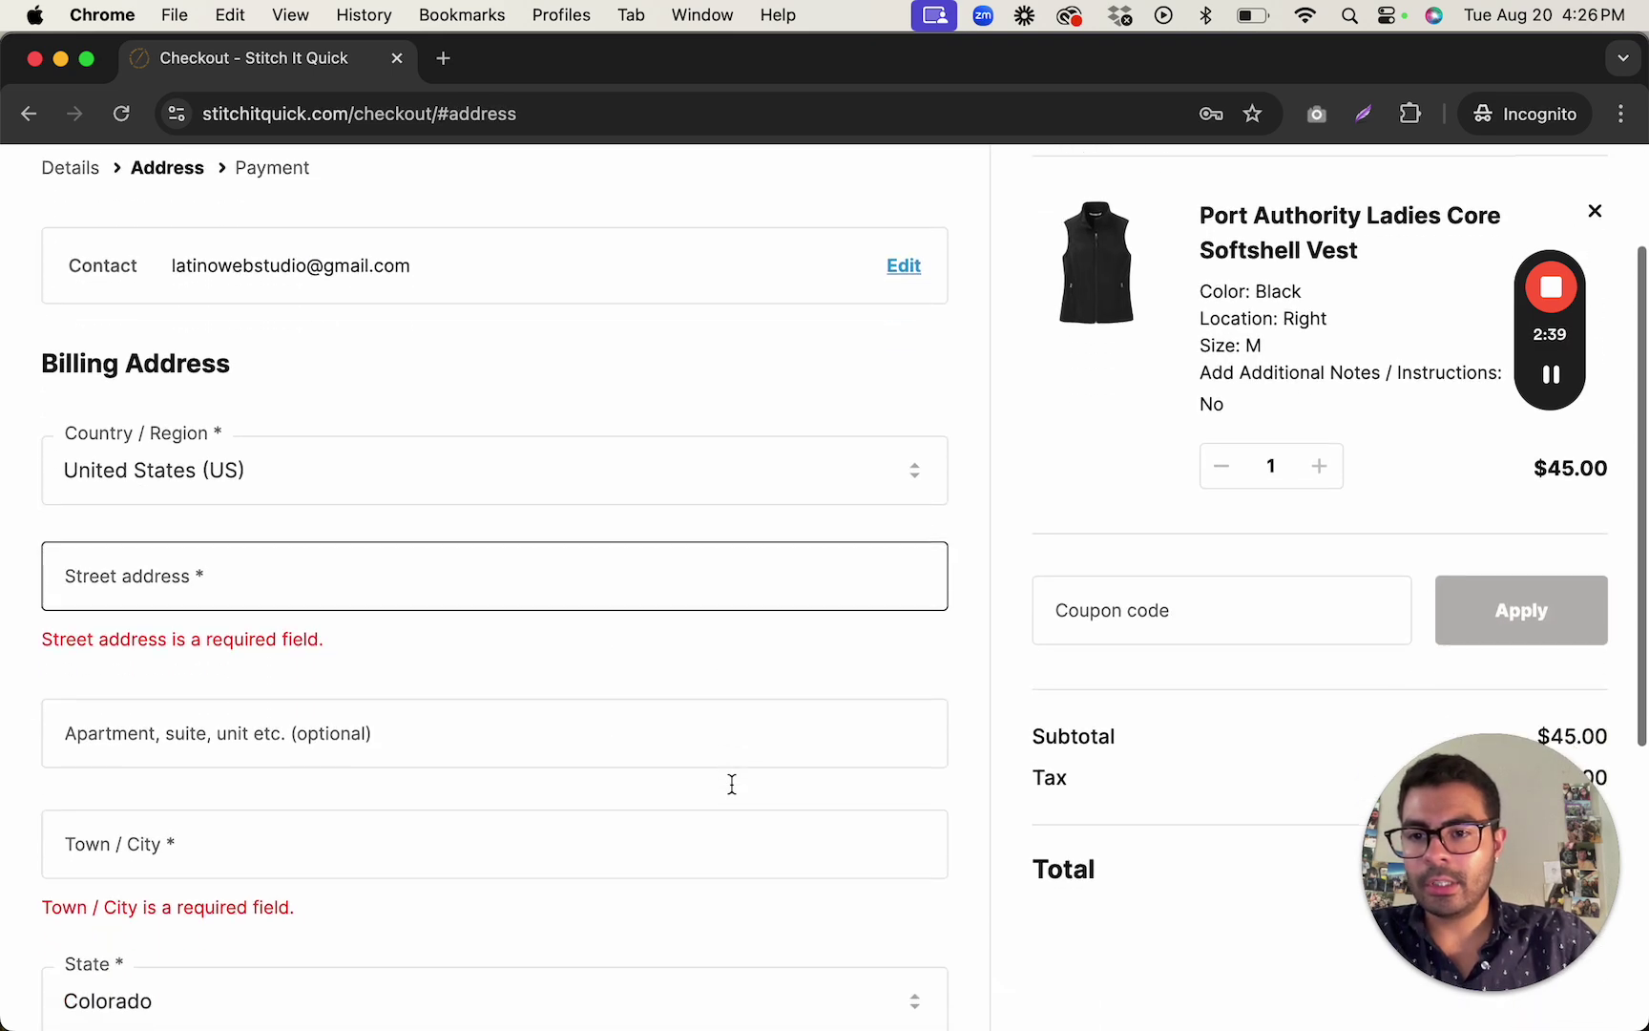
{"action": "scroll", "coordinate": [730, 784], "scroll_direction": "up", "scroll_amount": 1}
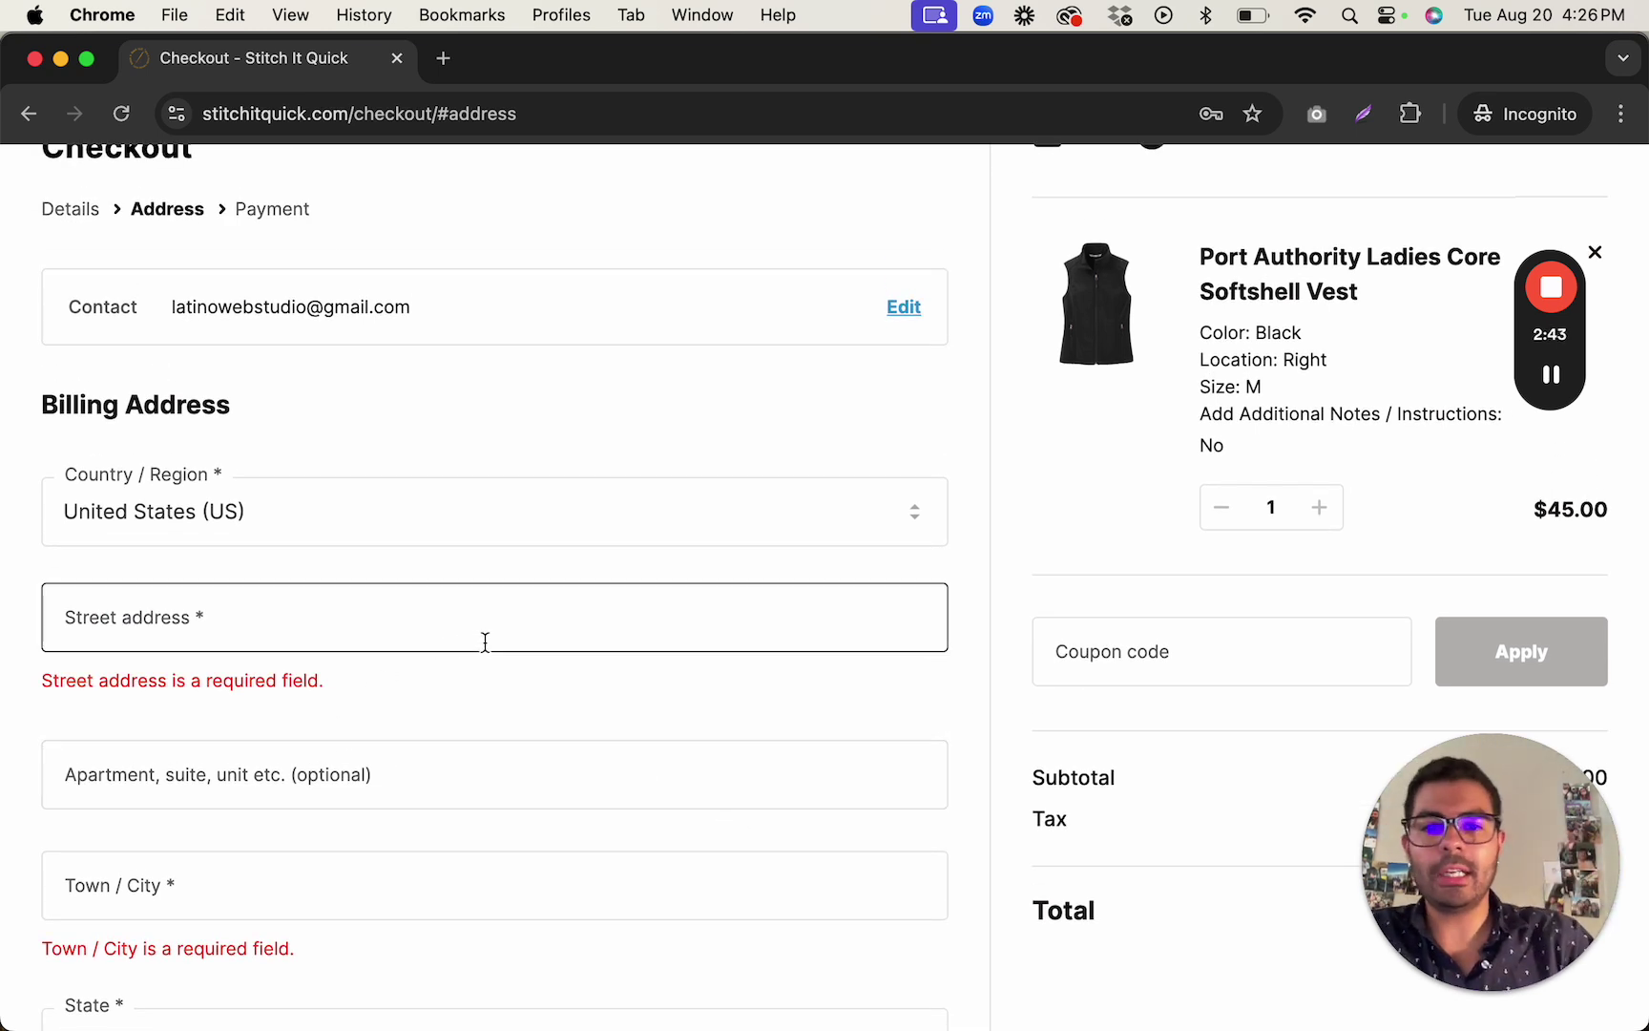
Review the Accounts & Privacy options for new accounts in the admin window.
{"action": "key", "text": "super+grave"}
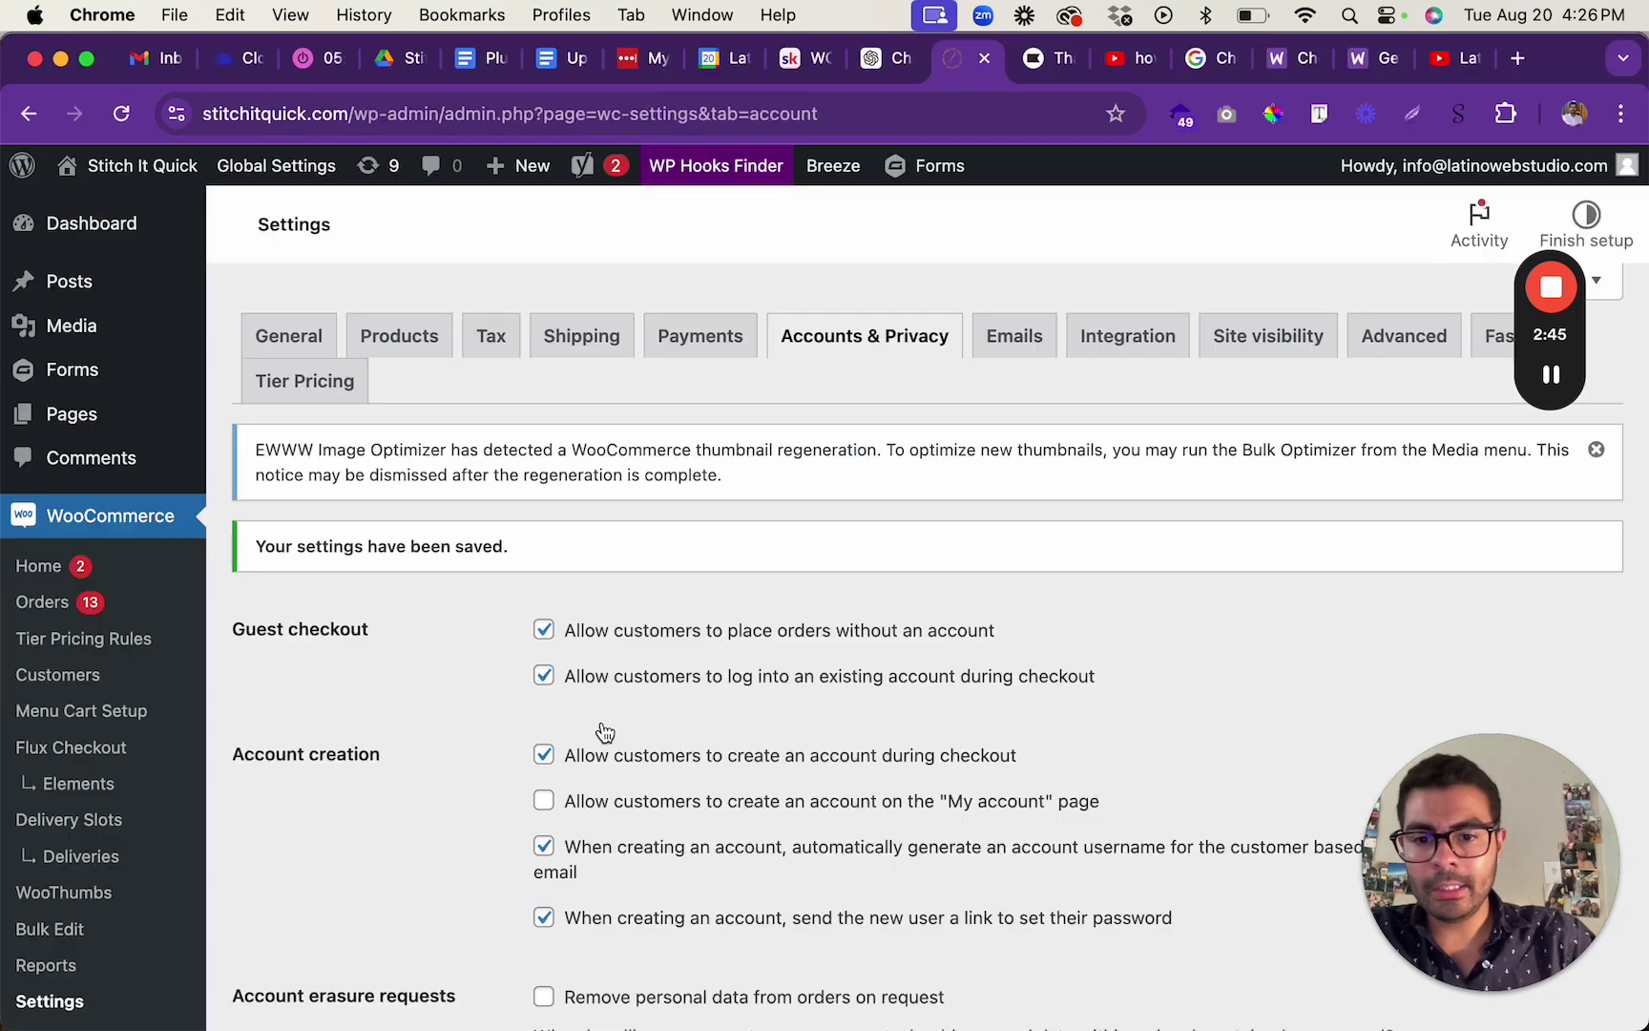
{"action": "scroll", "coordinate": [933, 798], "scroll_direction": "down", "scroll_amount": 1}
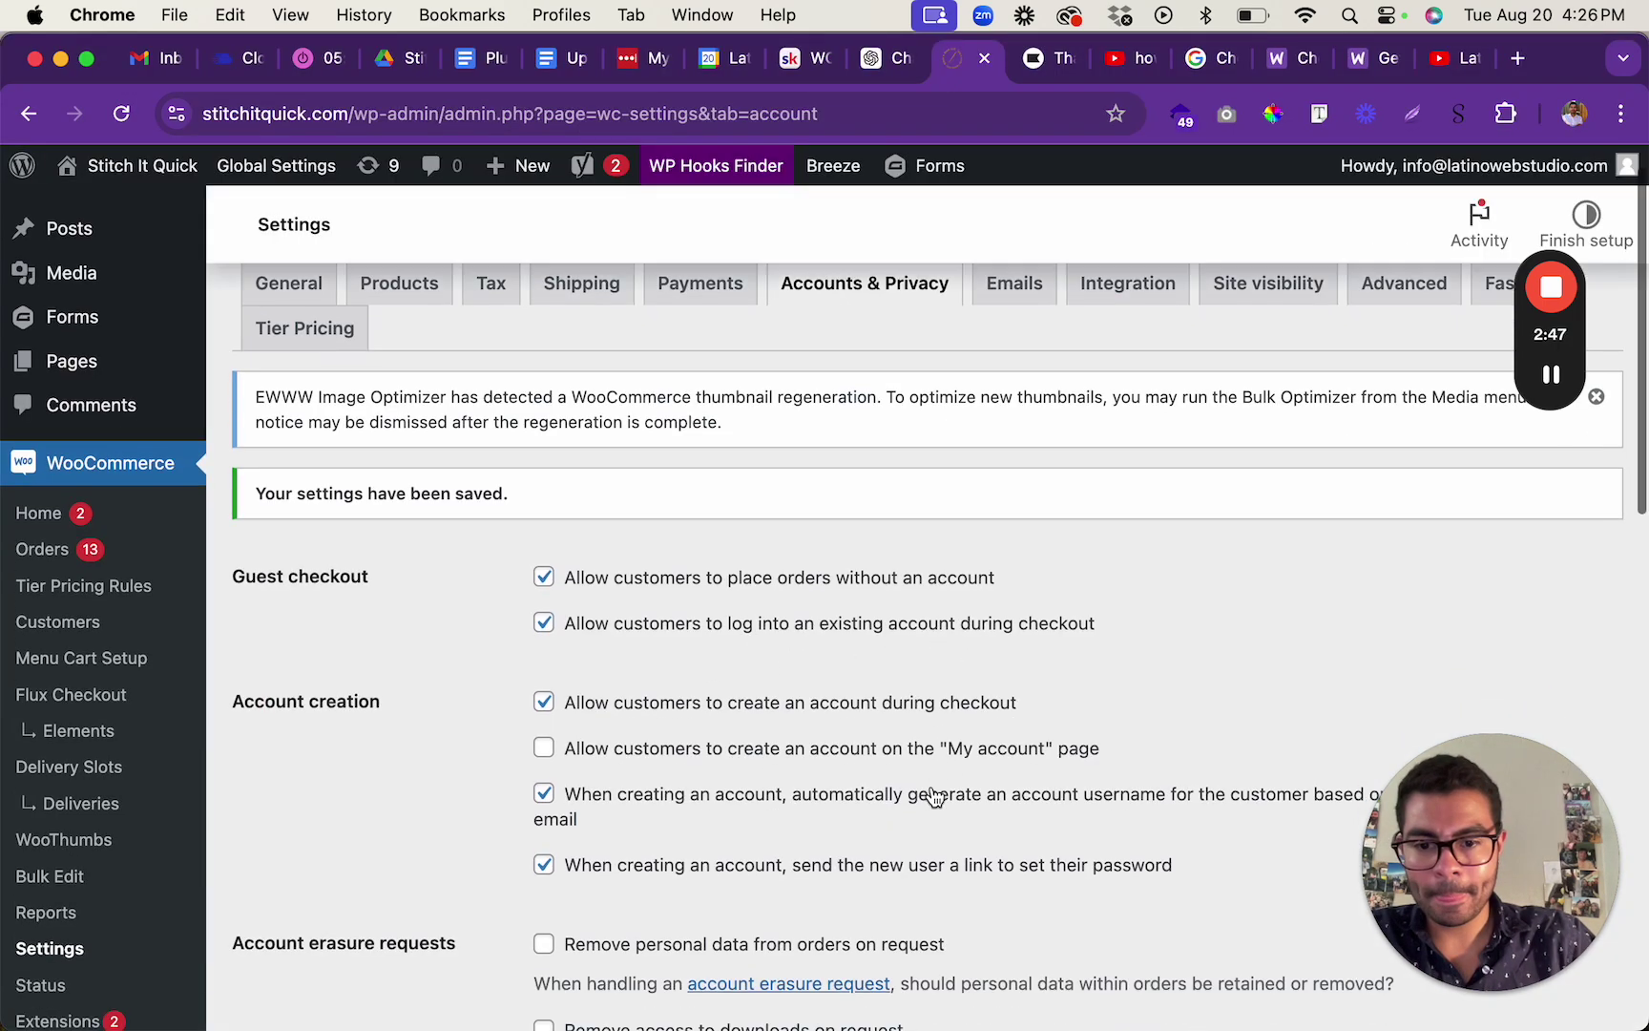
{"action": "scroll", "coordinate": [934, 798], "scroll_direction": "down", "scroll_amount": 4}
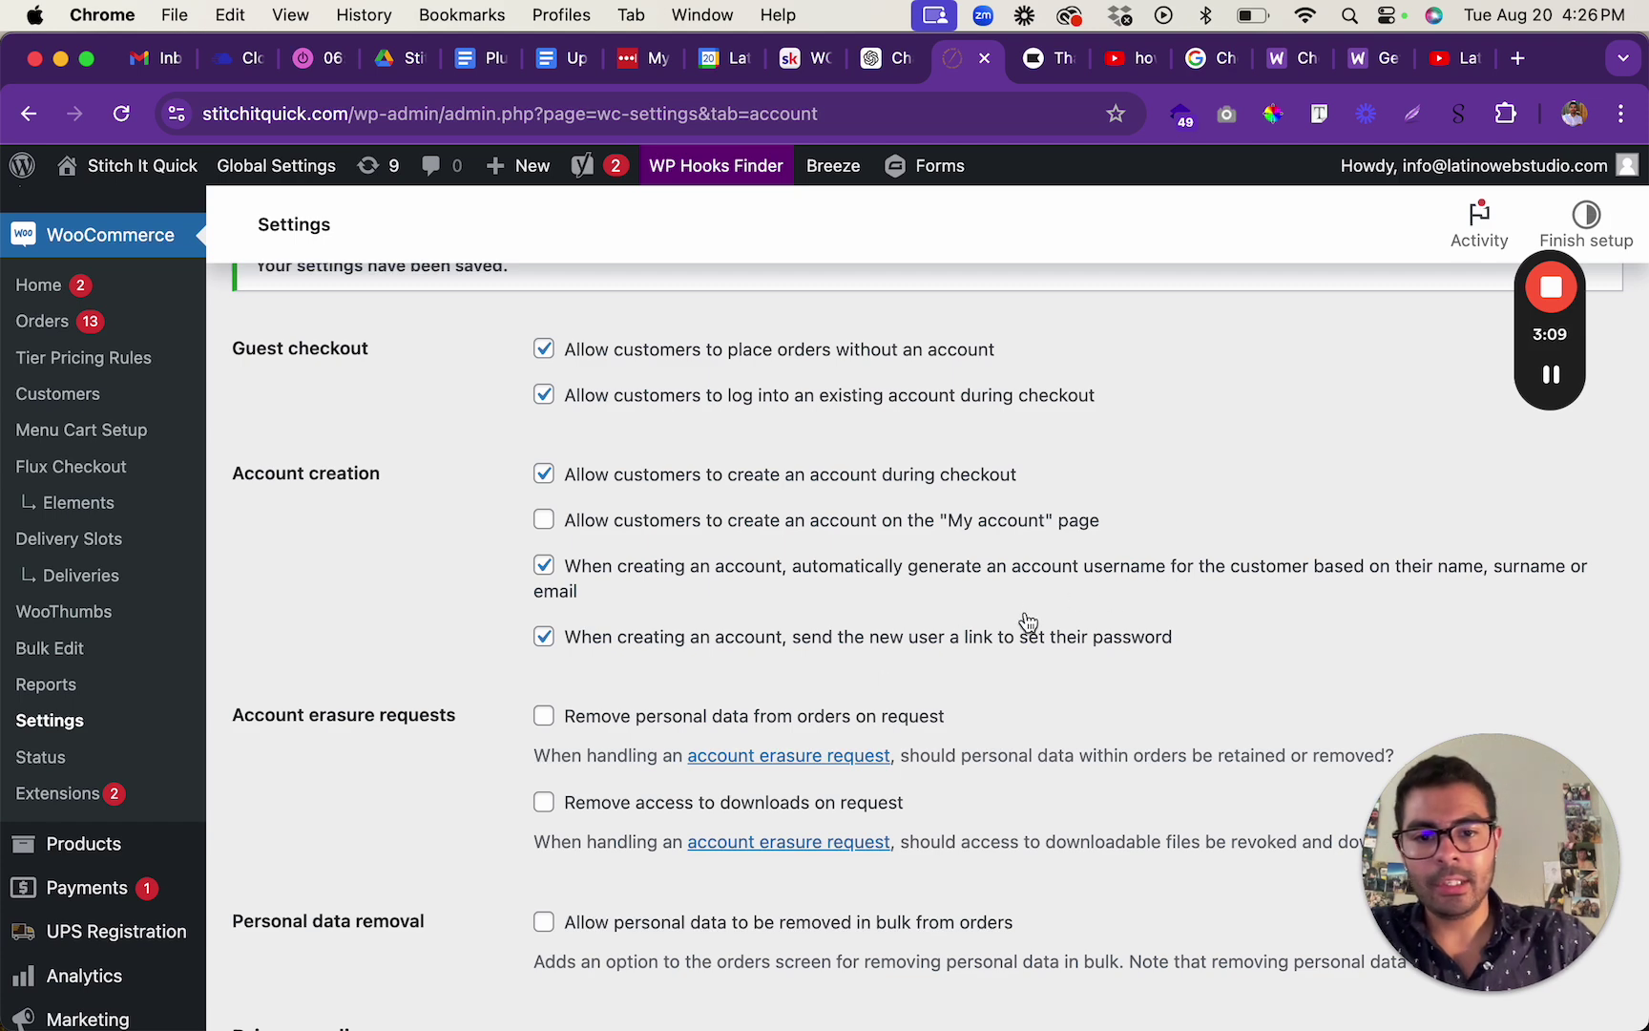
Return to the Details step and replace the email with an already-registered address.
{"action": "key", "text": "super+grave"}
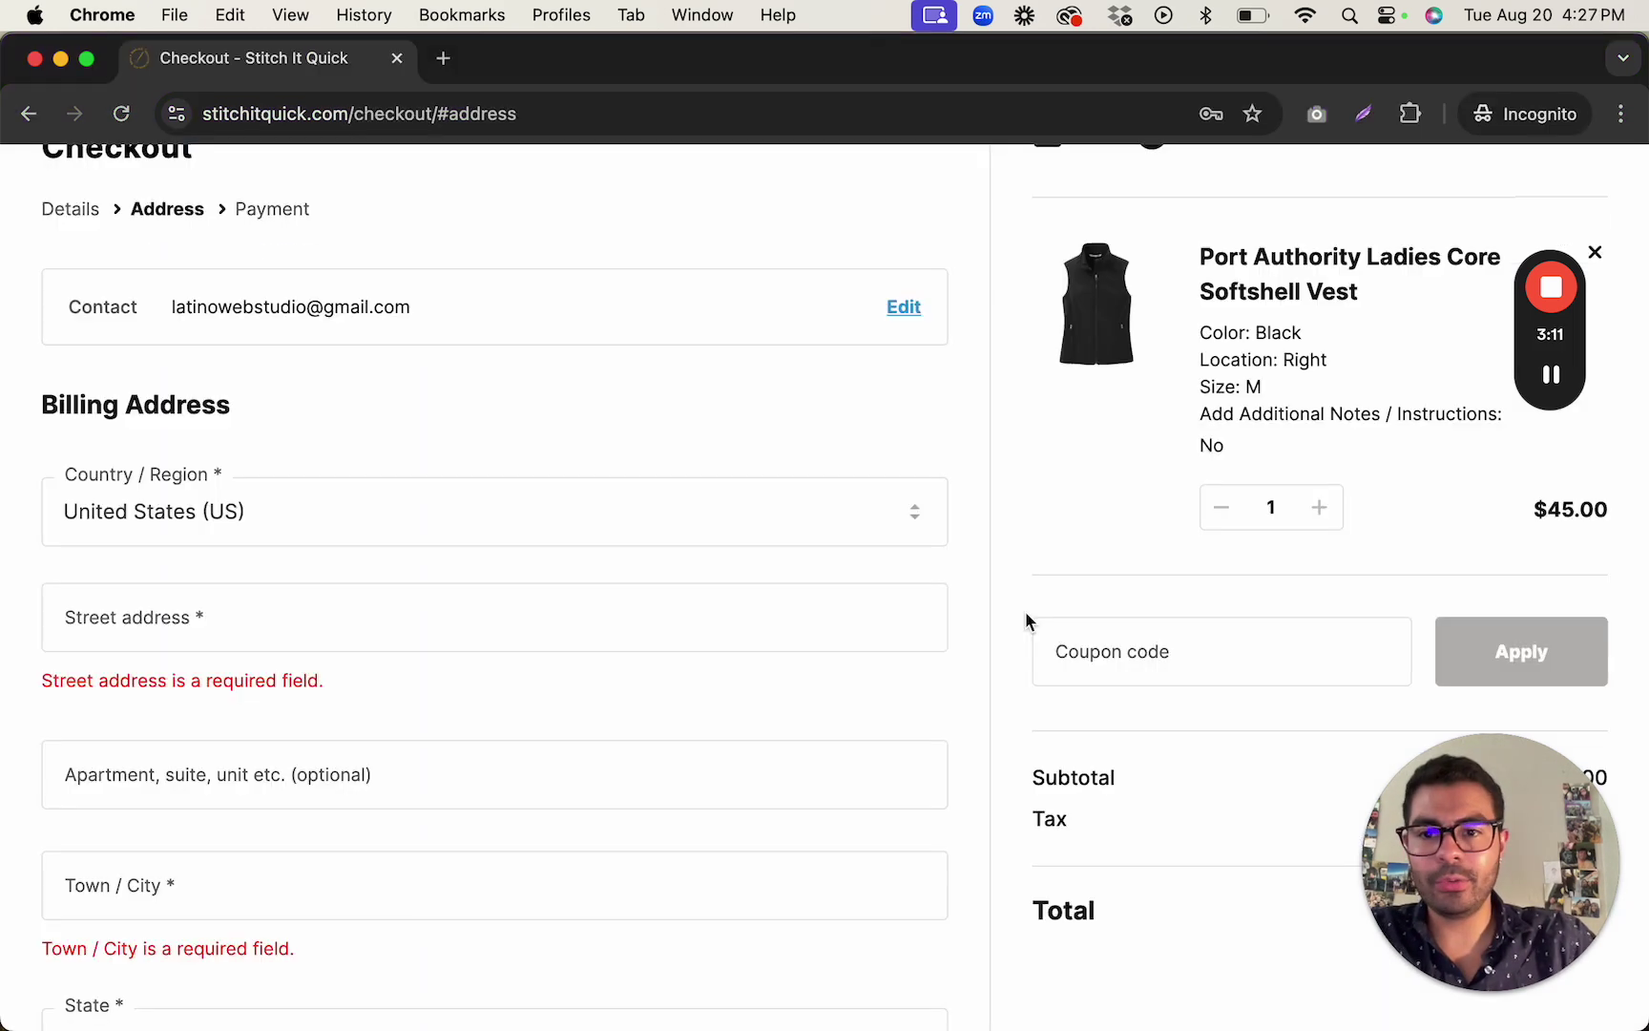
{"action": "scroll", "coordinate": [573, 544], "scroll_direction": "up", "scroll_amount": 2}
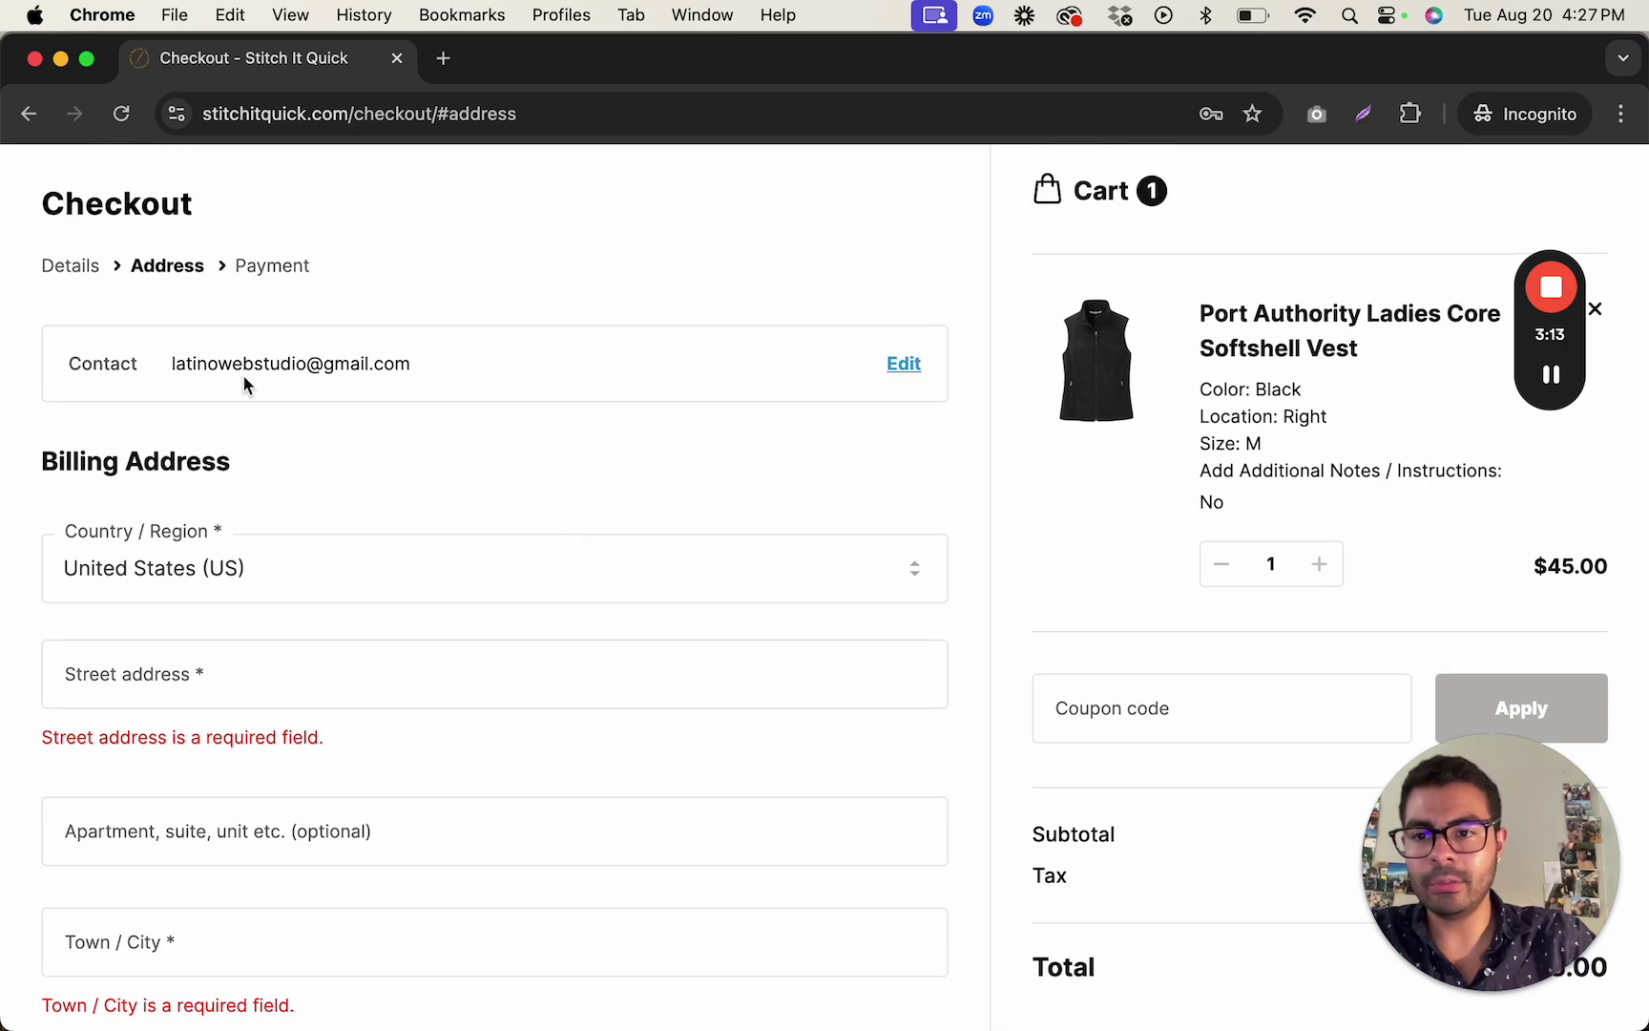
{"action": "left_click", "coordinate": [63, 272]}
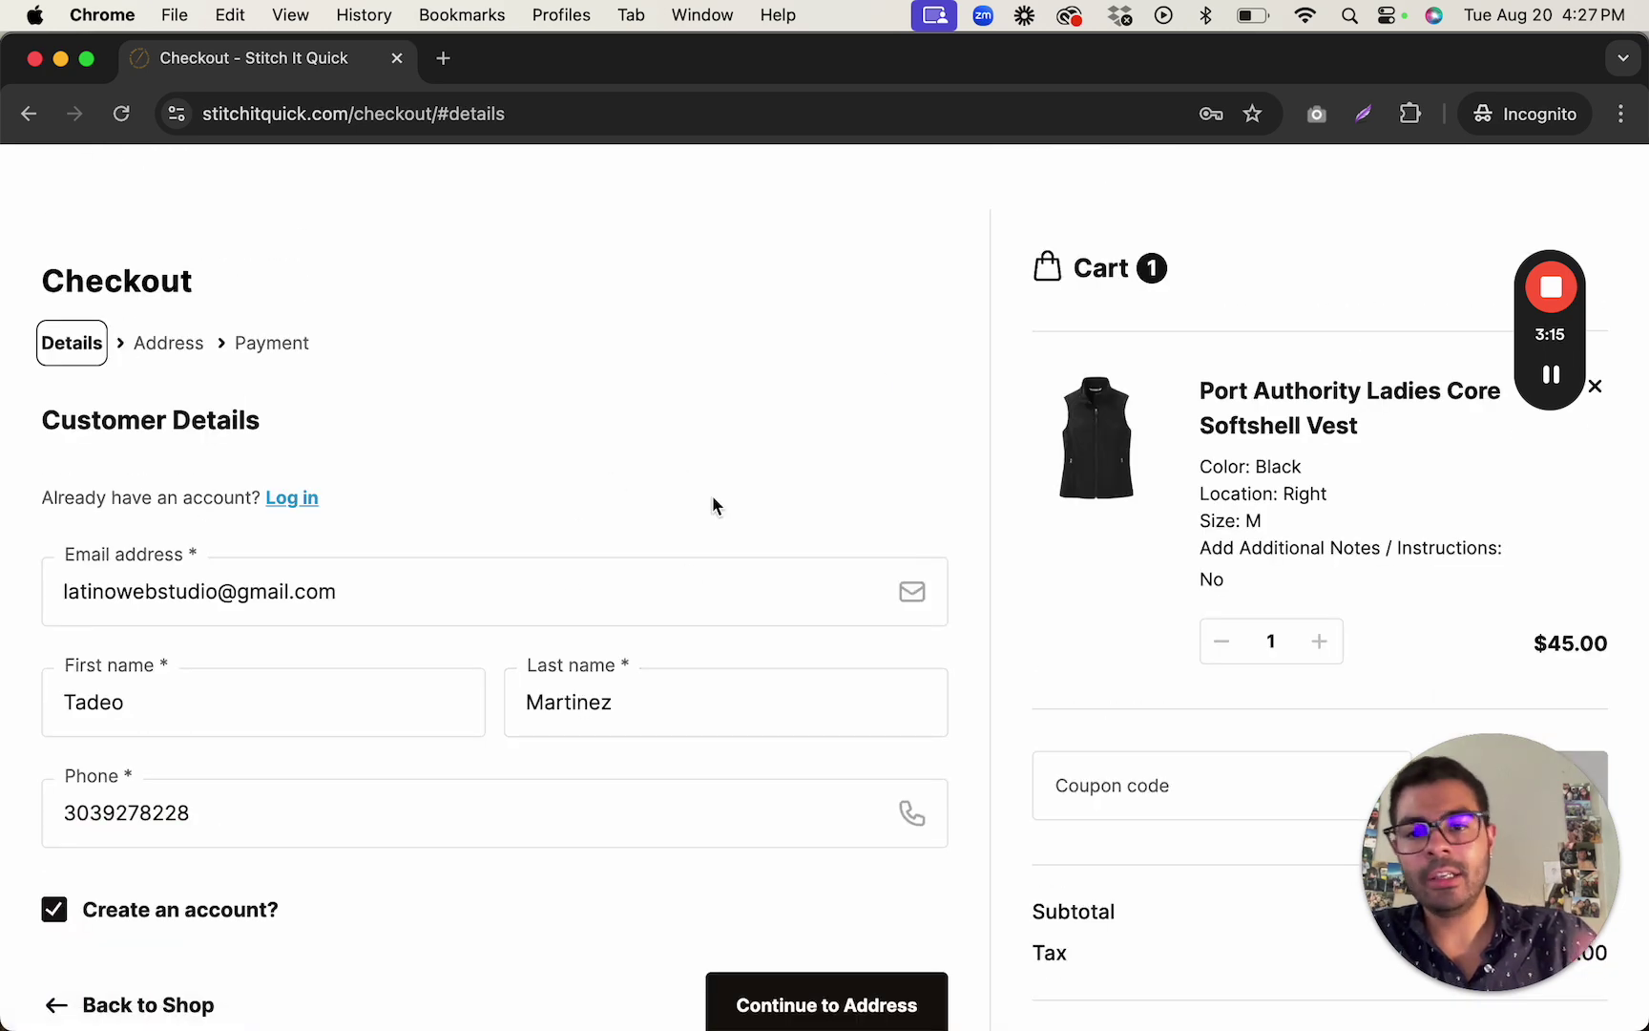
{"action": "left_click", "coordinate": [358, 590]}
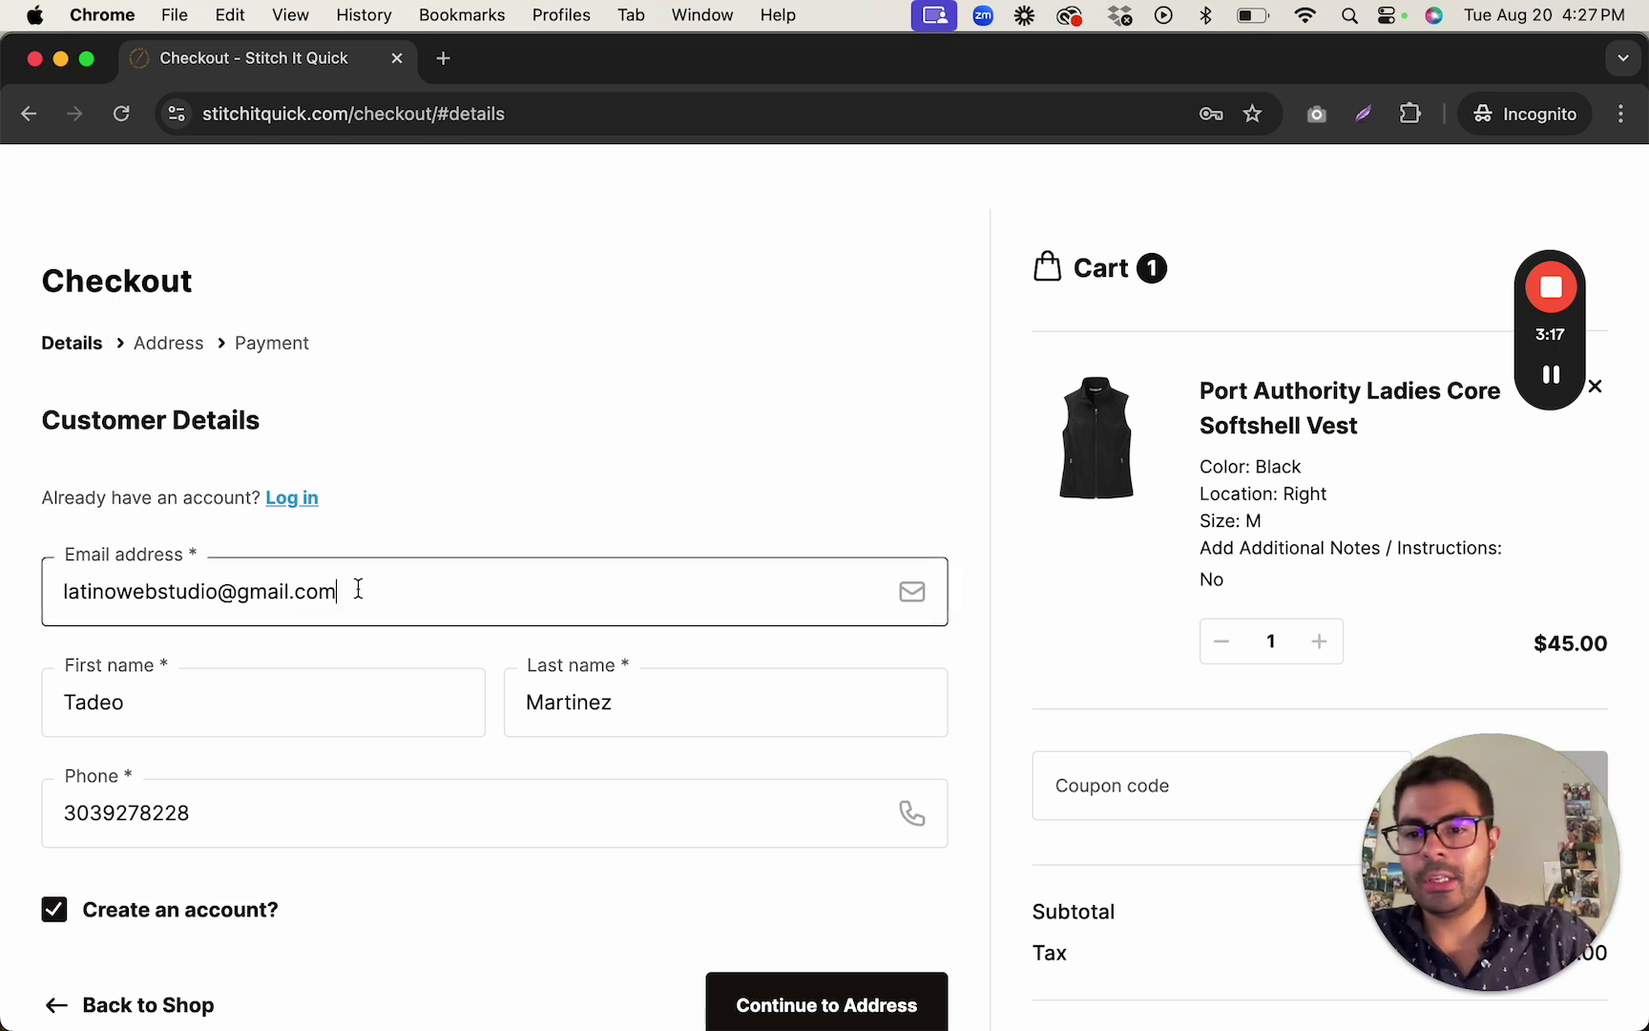
{"action": "key", "text": "super+a"}
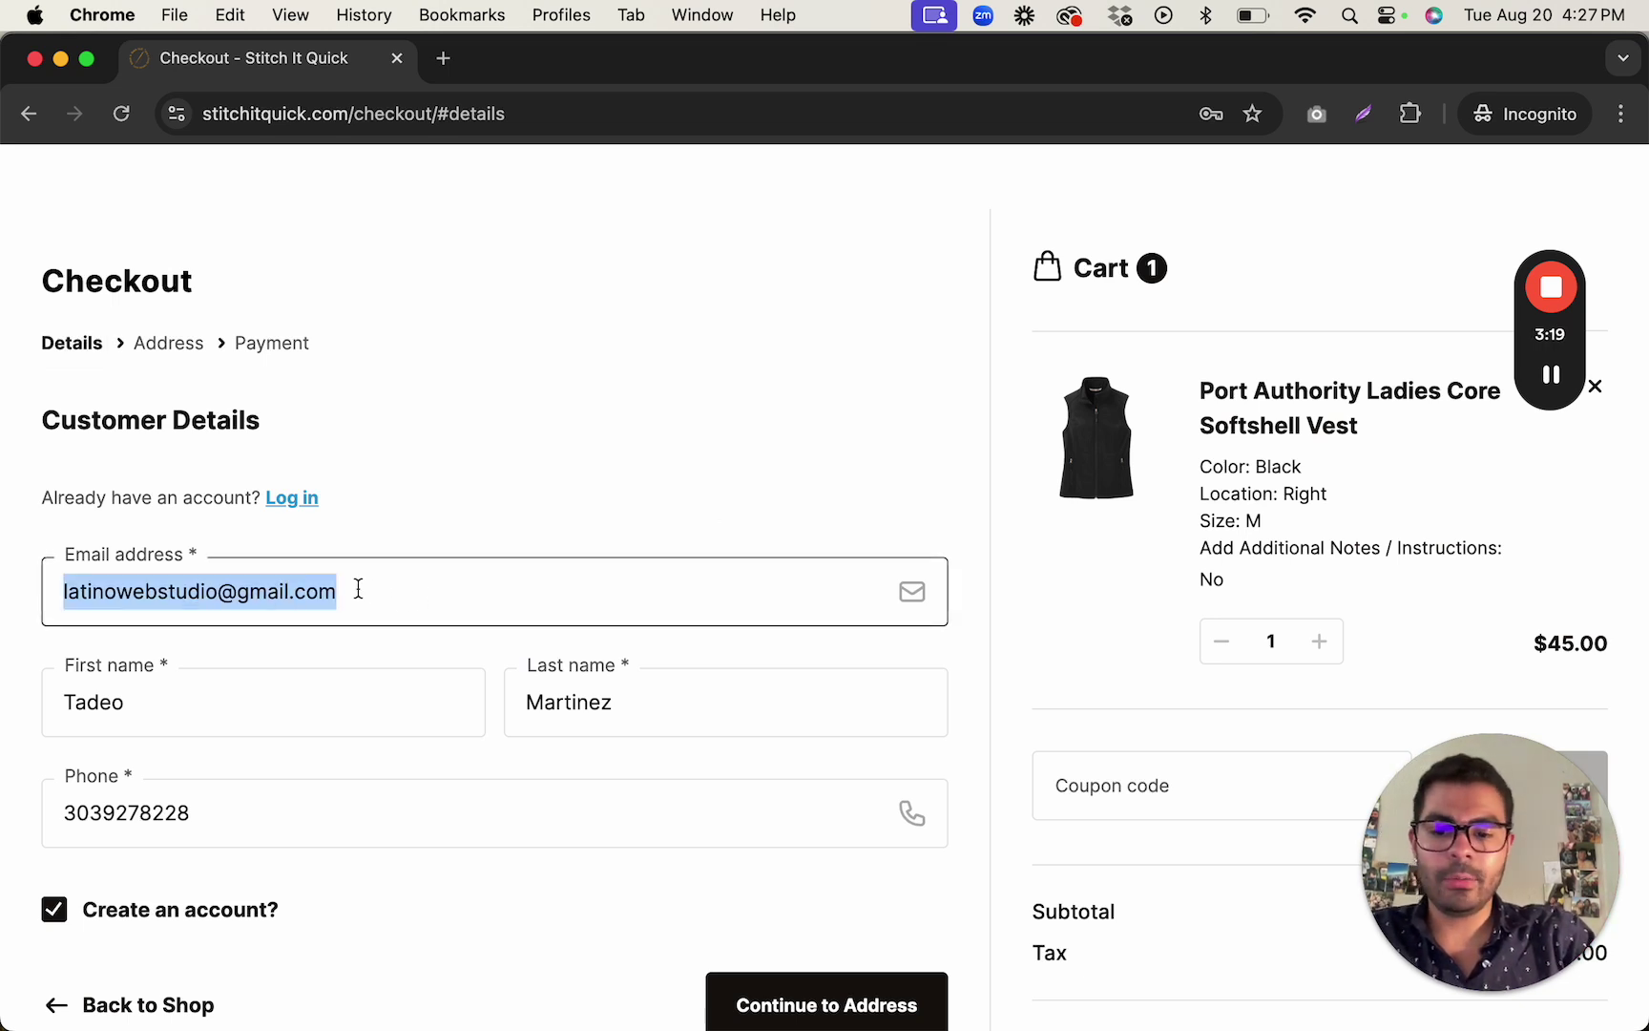
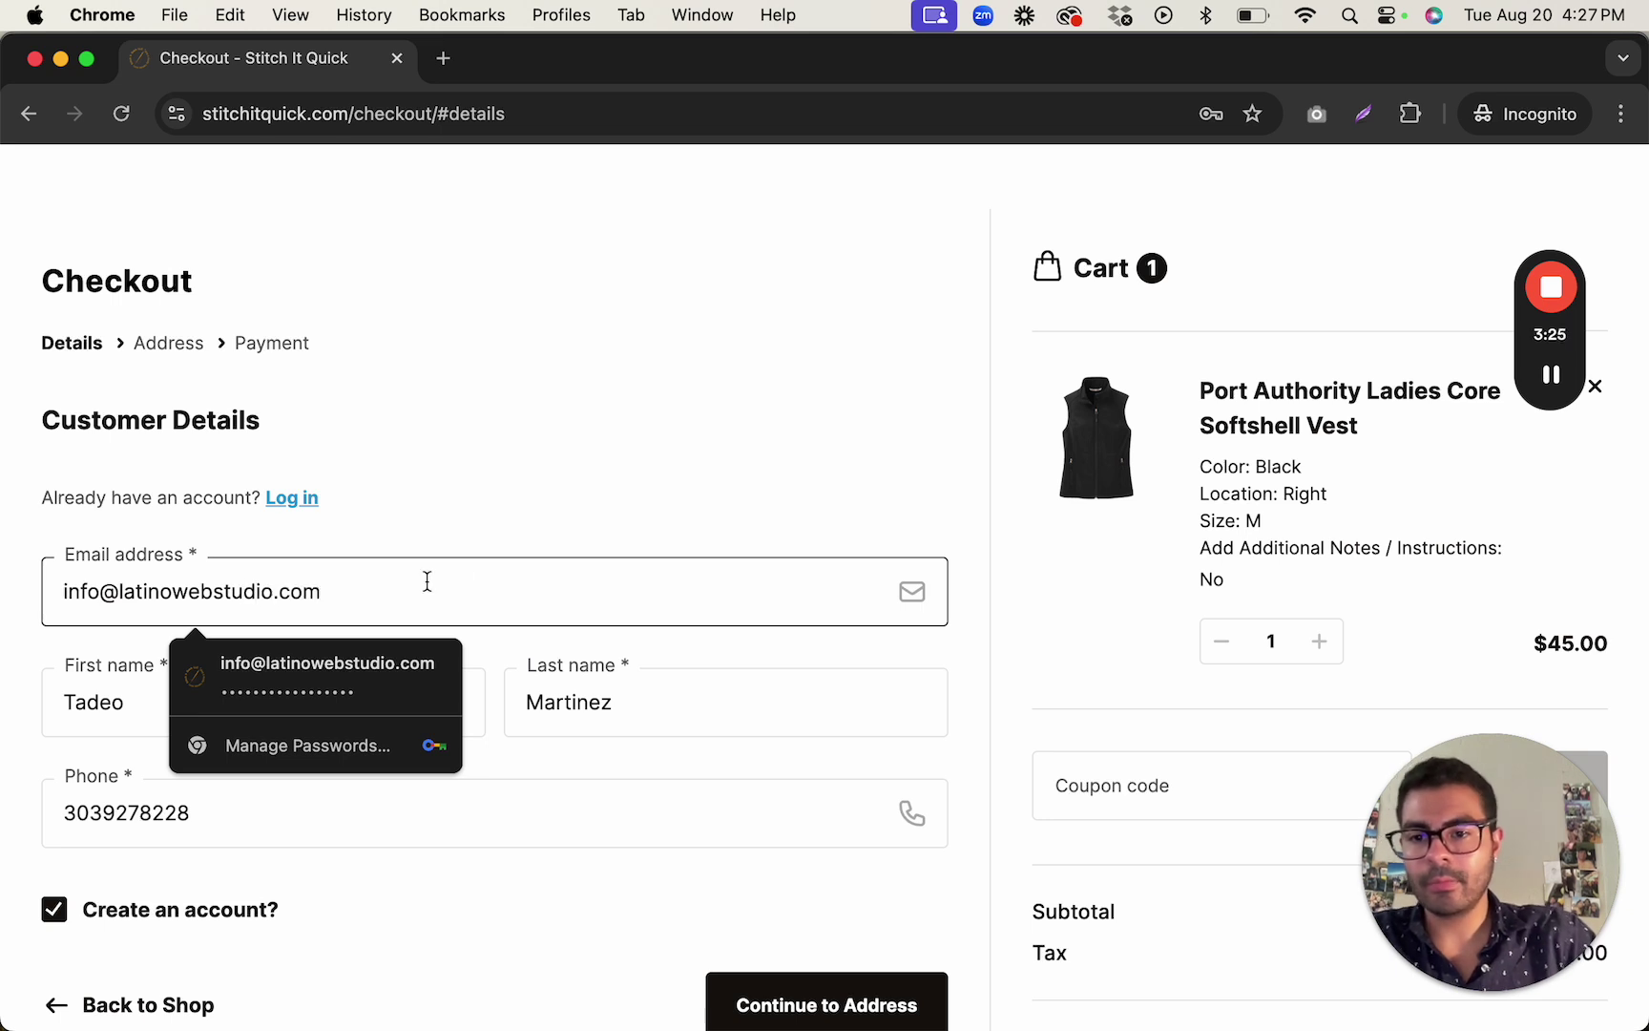
{"action": "left_click", "coordinate": [623, 523]}
{"action": "scroll", "coordinate": [744, 529], "scroll_direction": "down", "scroll_amount": 3}
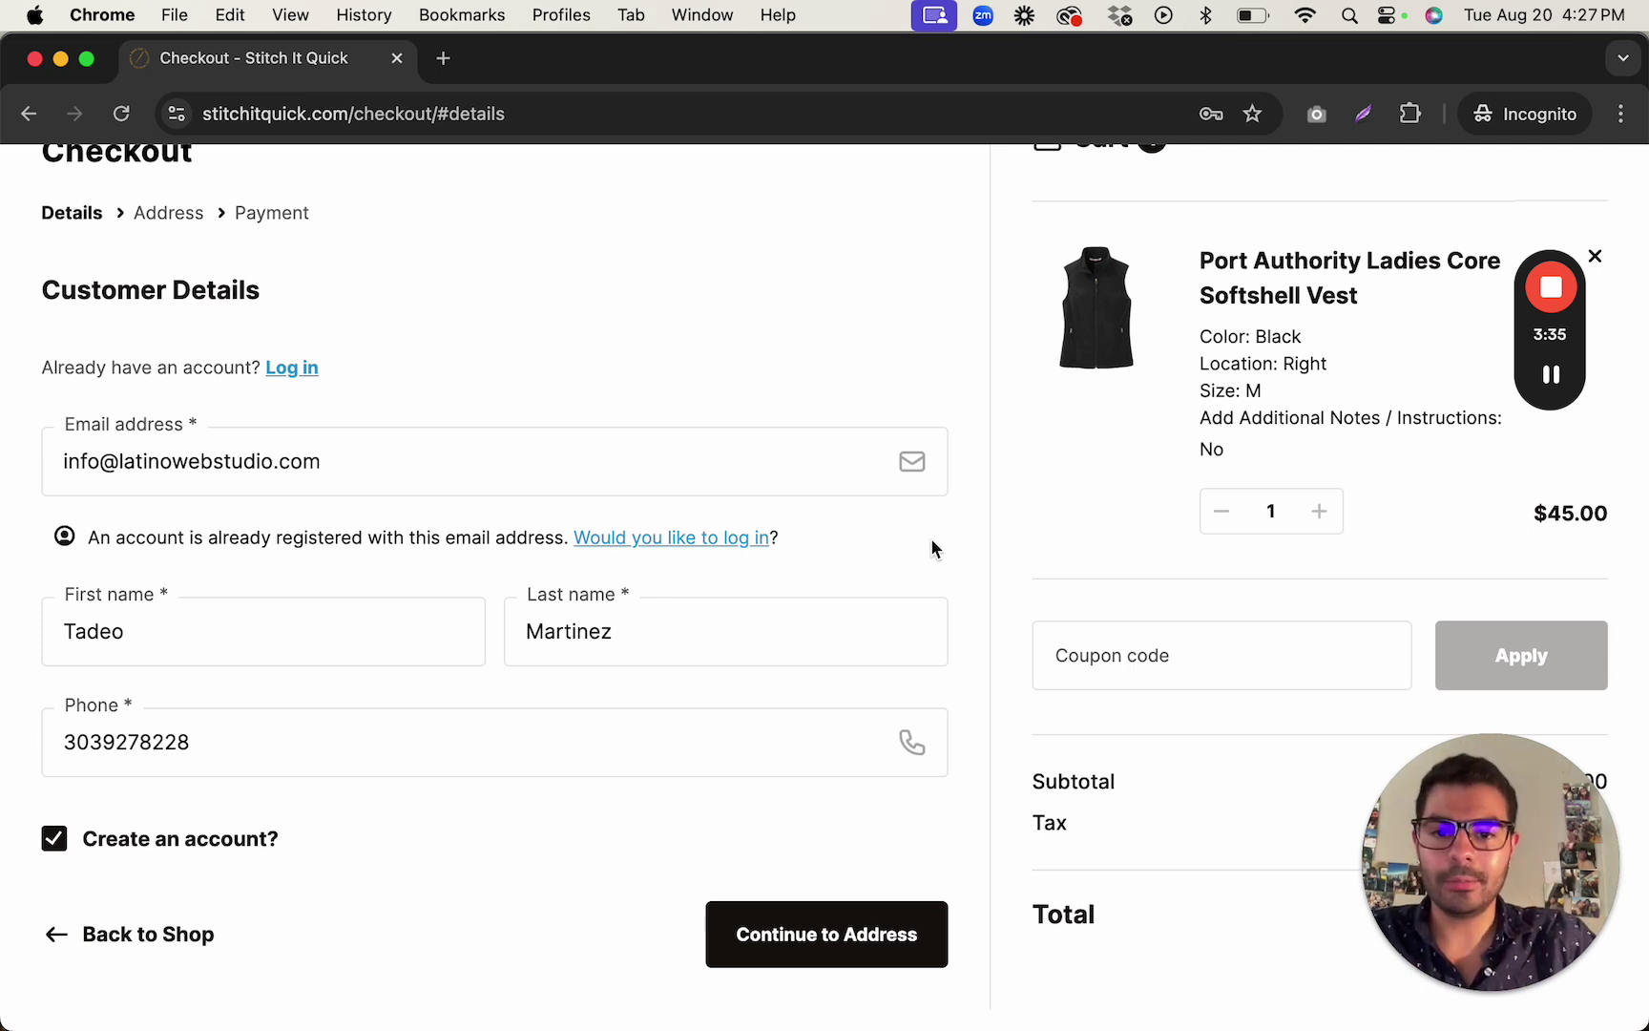
{"action": "left_click", "coordinate": [684, 540]}
{"action": "left_click", "coordinate": [684, 542]}
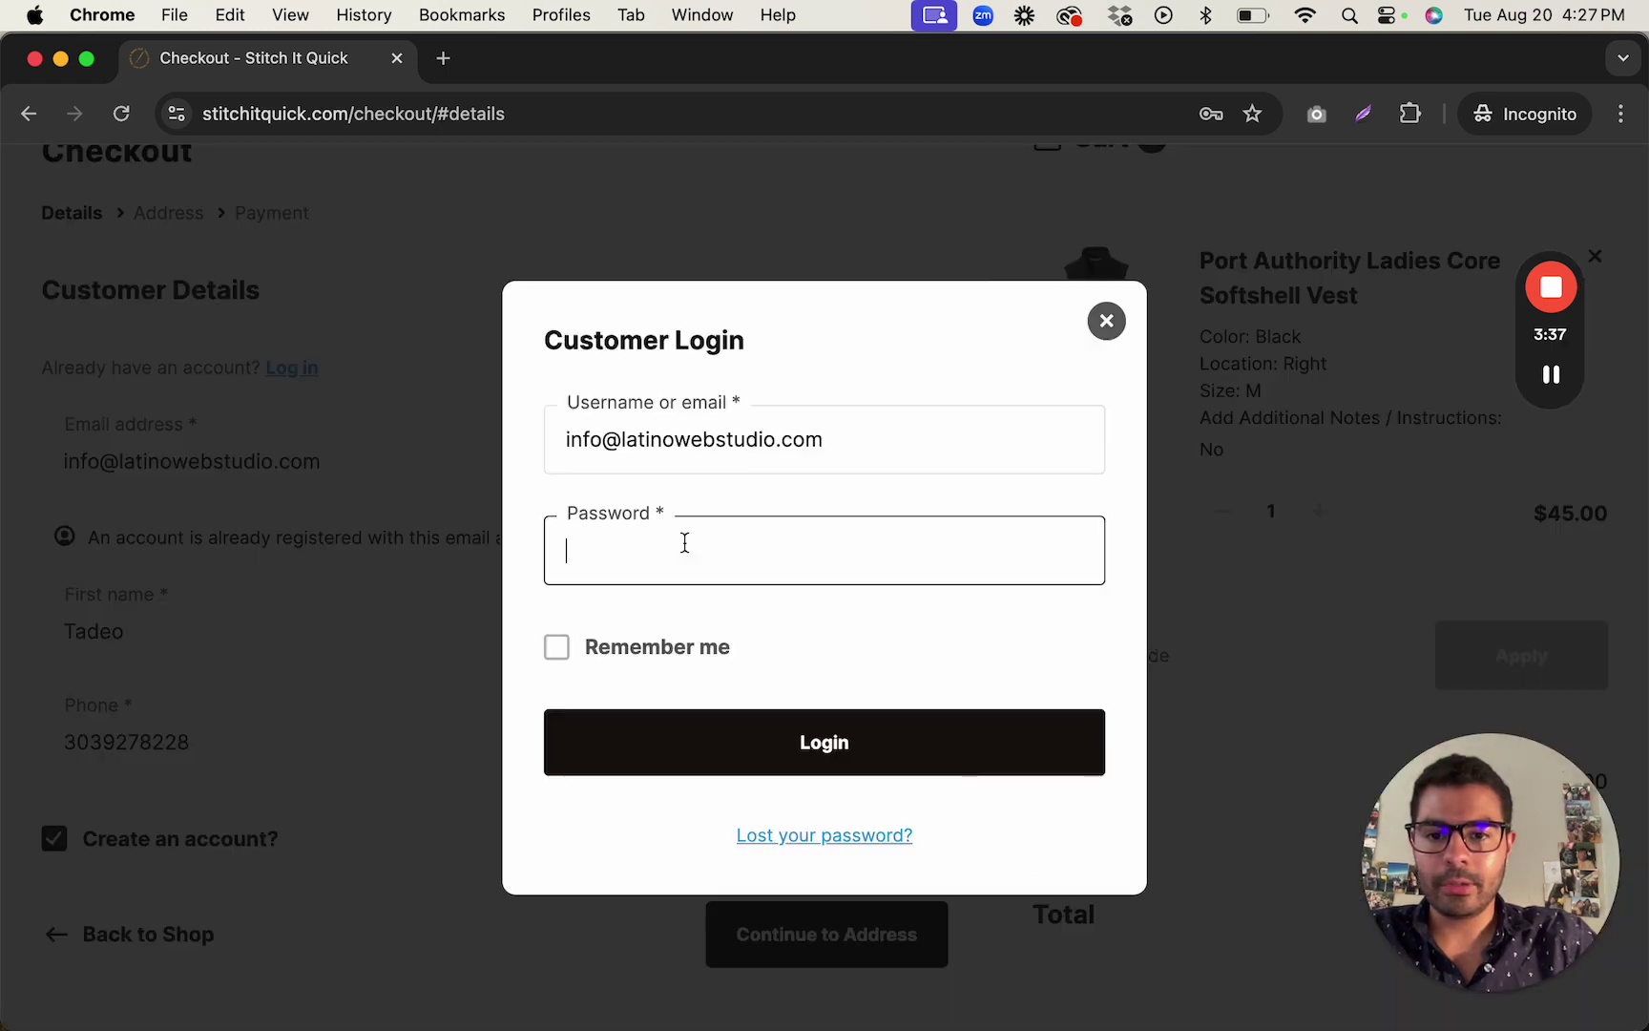